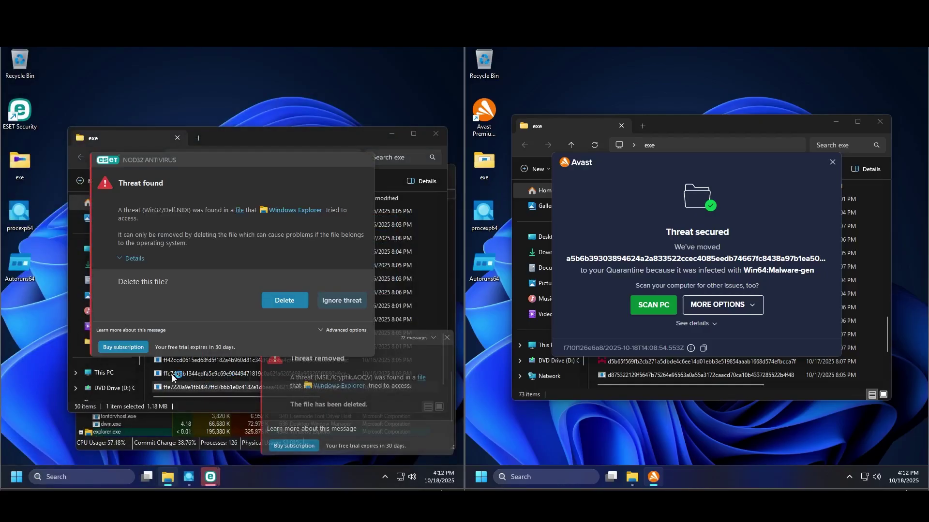
Step: Delete the file flagged by the threat alert on the ESET machine and dismiss the access error for sample ffe7220a…
click(288, 308)
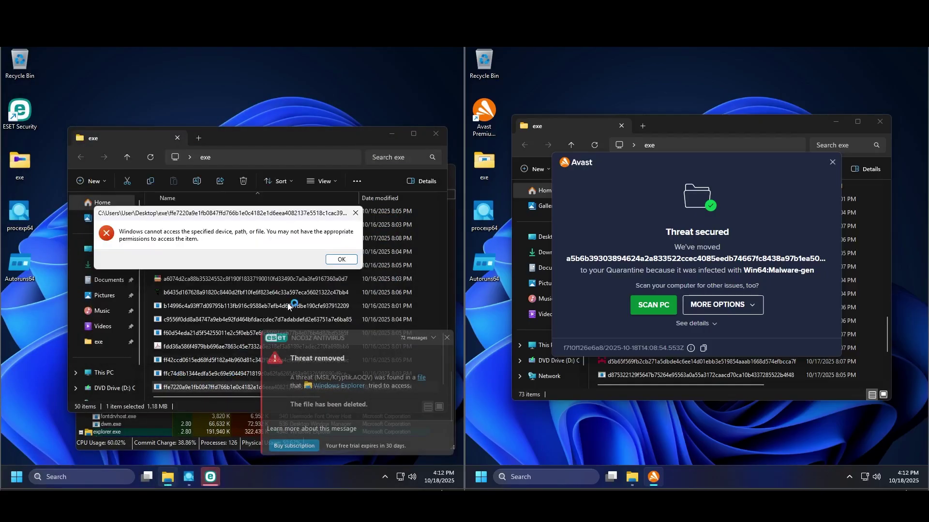
click(337, 257)
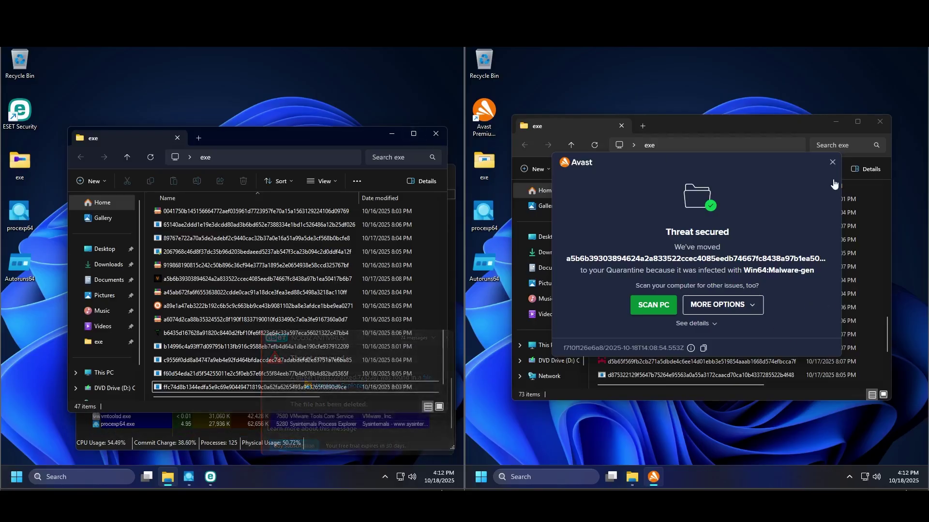
Step: Dismiss the Avast threat alert and run the last samples in the Avast machine's exe folder, including ff42ccd0…
click(833, 162)
click(805, 259)
scroll(764, 290, down, 3)
double_click(675, 370)
click(817, 275)
double_click(662, 360)
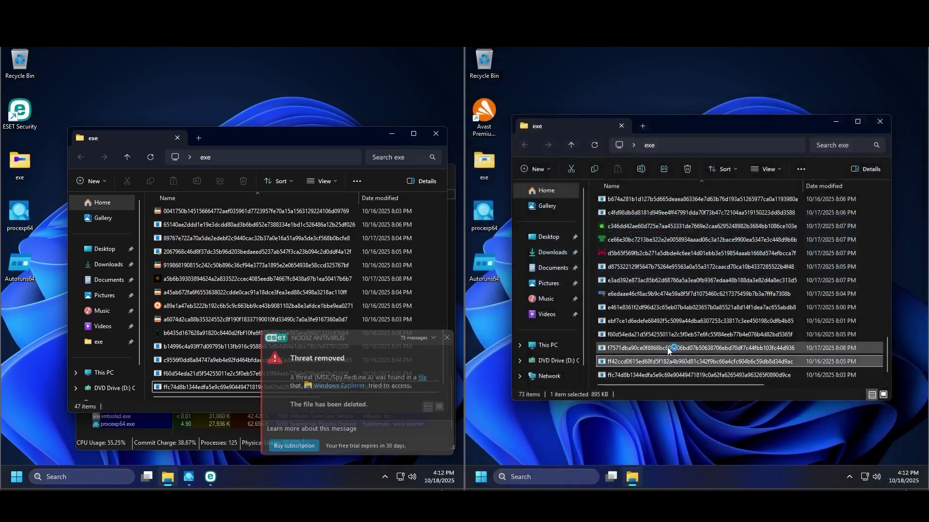
click(815, 262)
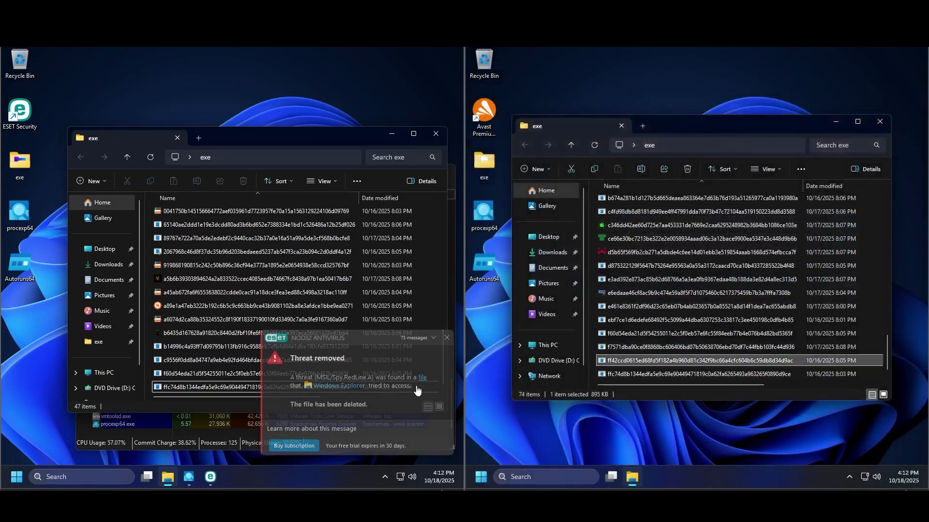
Step: Close all ESET notifications and the exe folder window on the ESET machine
click(432, 340)
click(425, 344)
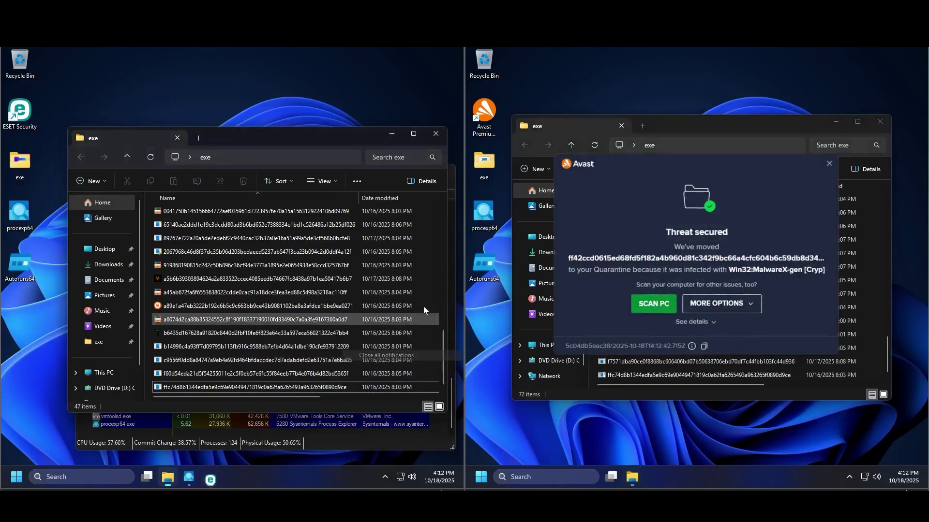
scroll(291, 309, up, 11)
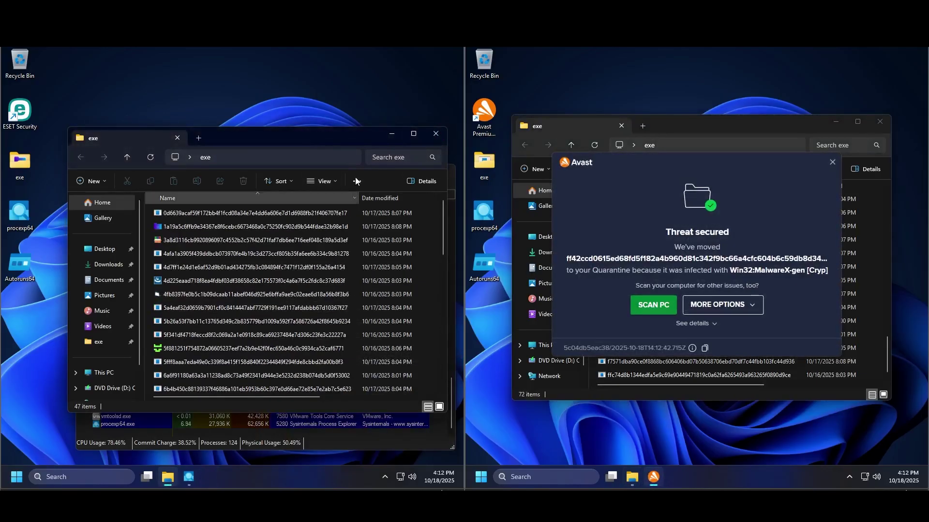
click(444, 135)
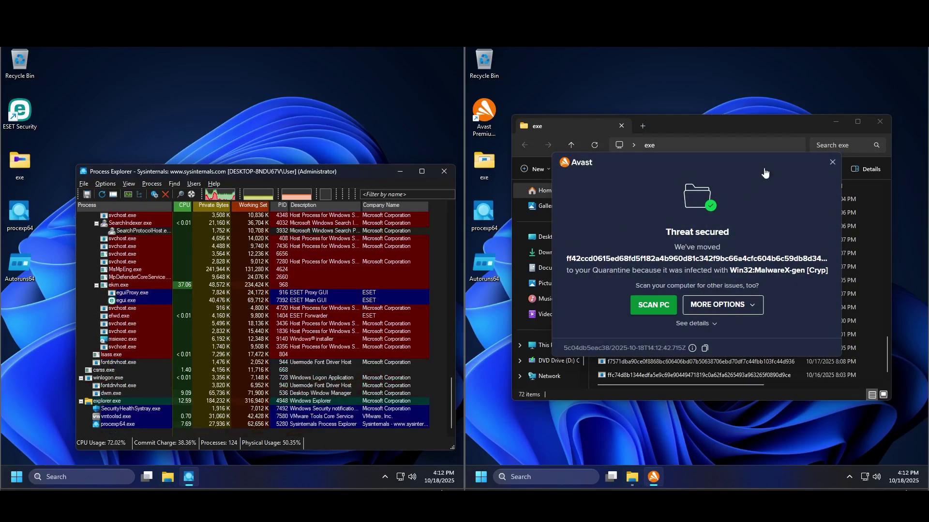
Step: Dismiss the Avast threat alert and start Process Explorer (procexp64) as administrator on the Avast machine
click(833, 162)
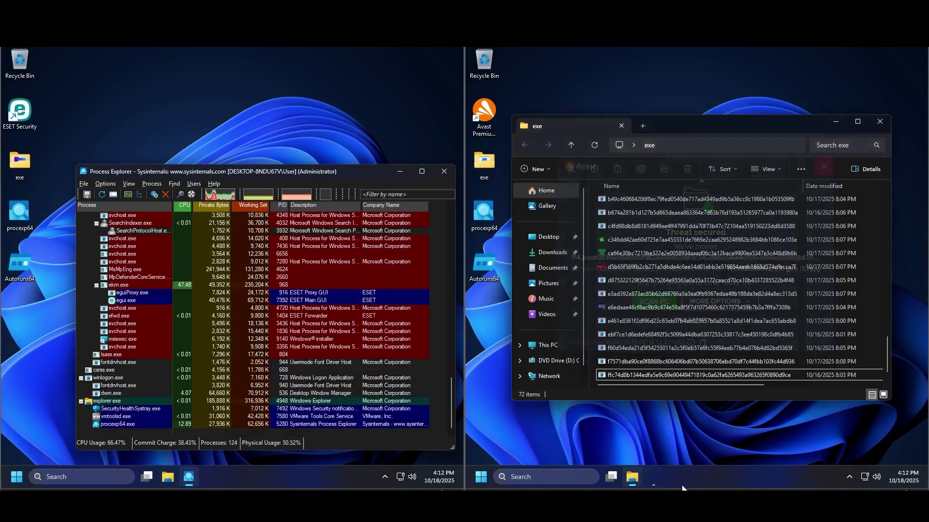
right_click(485, 226)
click(532, 293)
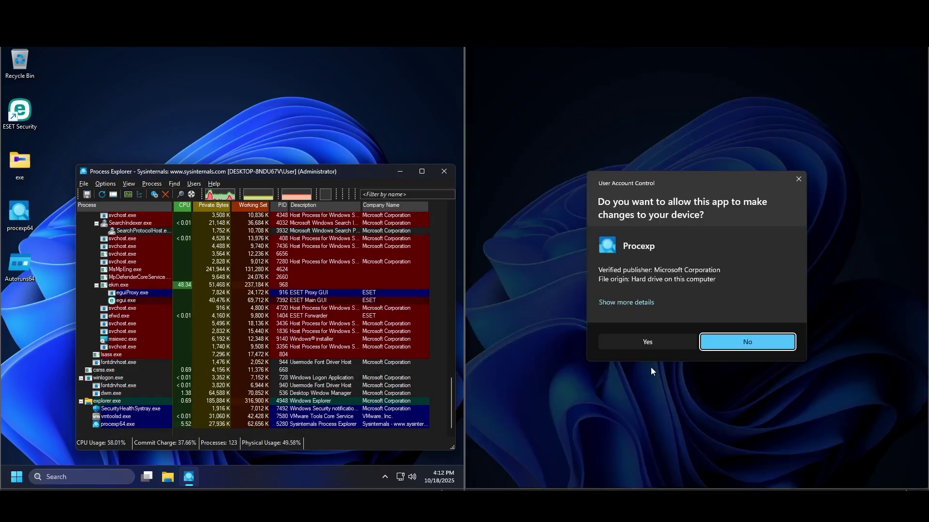
click(648, 341)
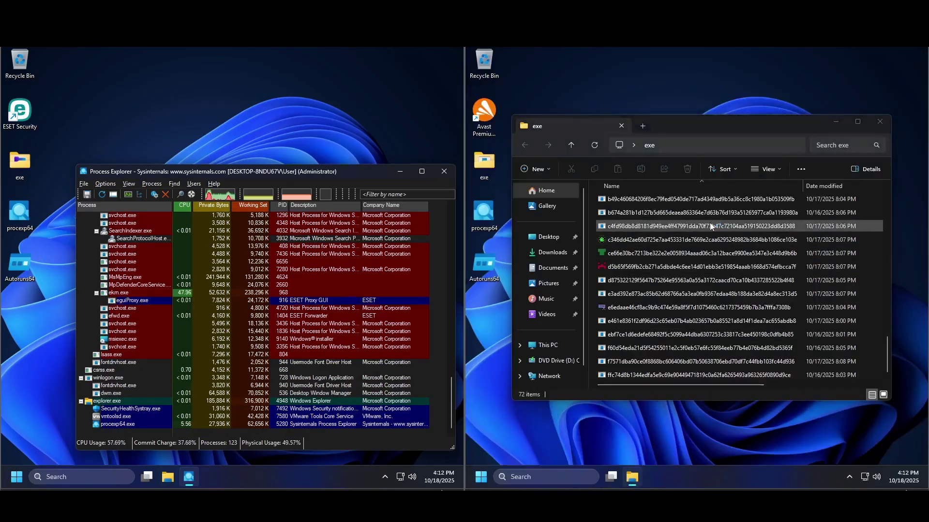
Step: Examine the running processes on the Avast machine for active malware and inspect the ekm.exe process on the ESET machine
scroll(594, 301, down, 20)
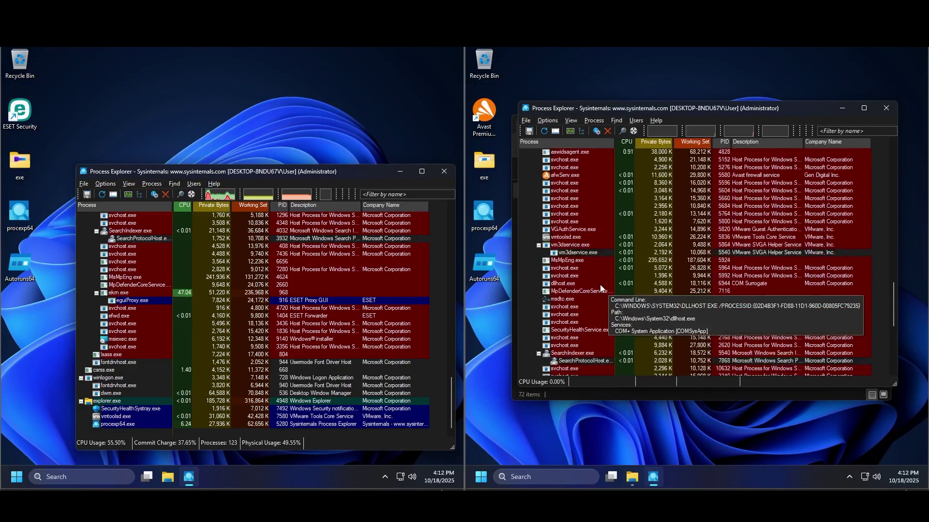
scroll(608, 264, up, 15)
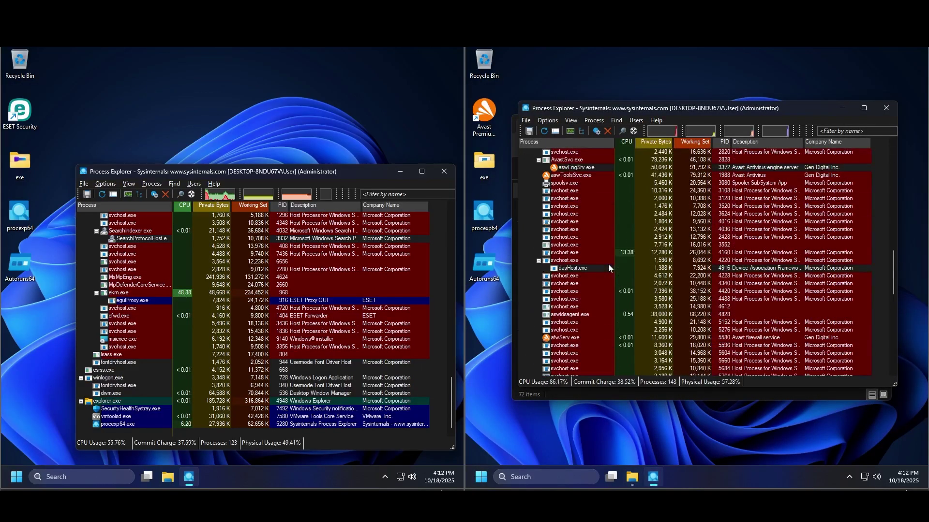
scroll(608, 264, up, 10)
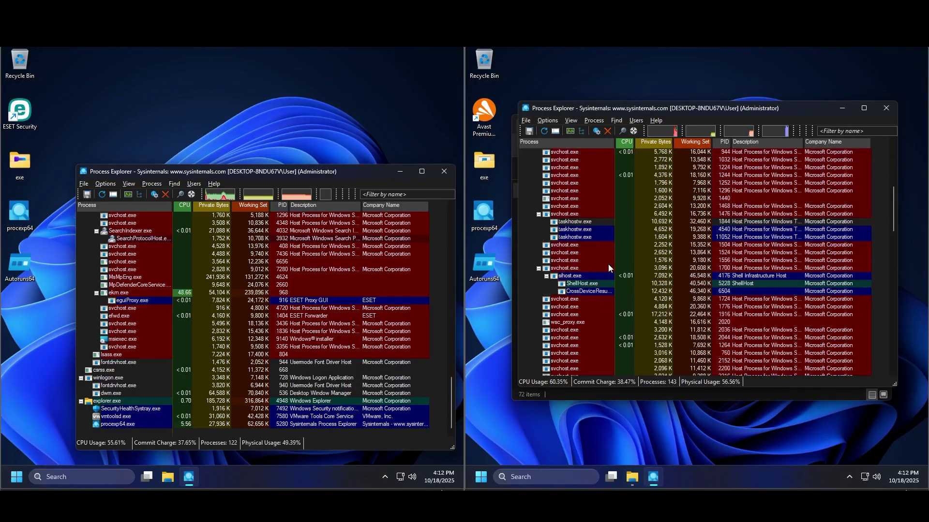
scroll(608, 266, down, 15)
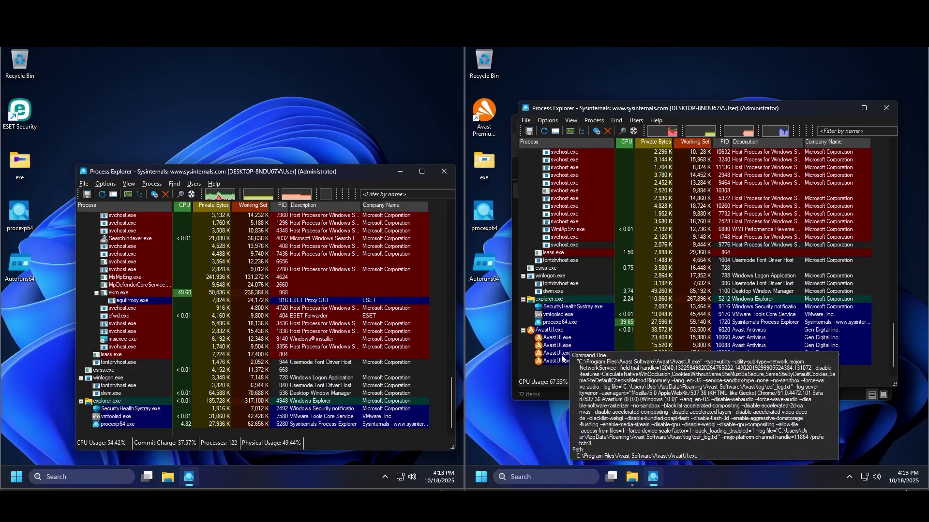
scroll(562, 358, up, 10)
scroll(562, 358, up, 5)
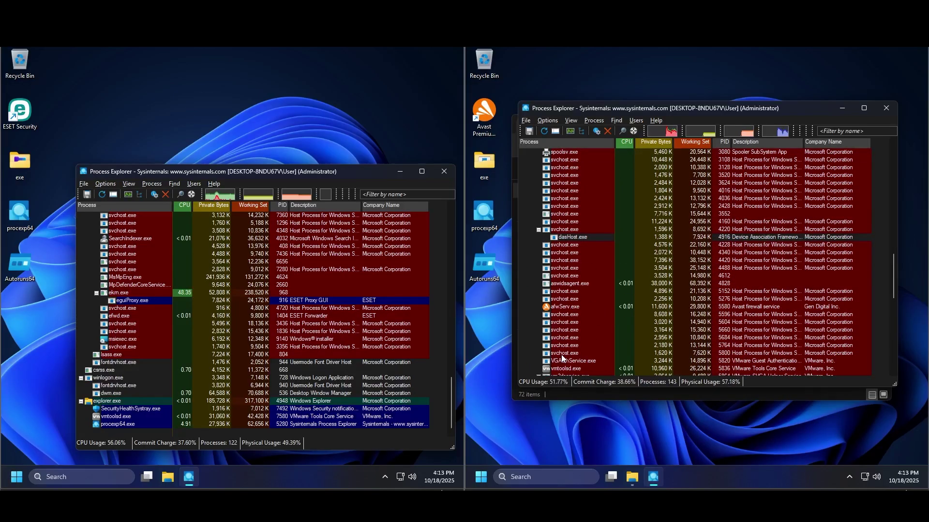
scroll(563, 358, up, 10)
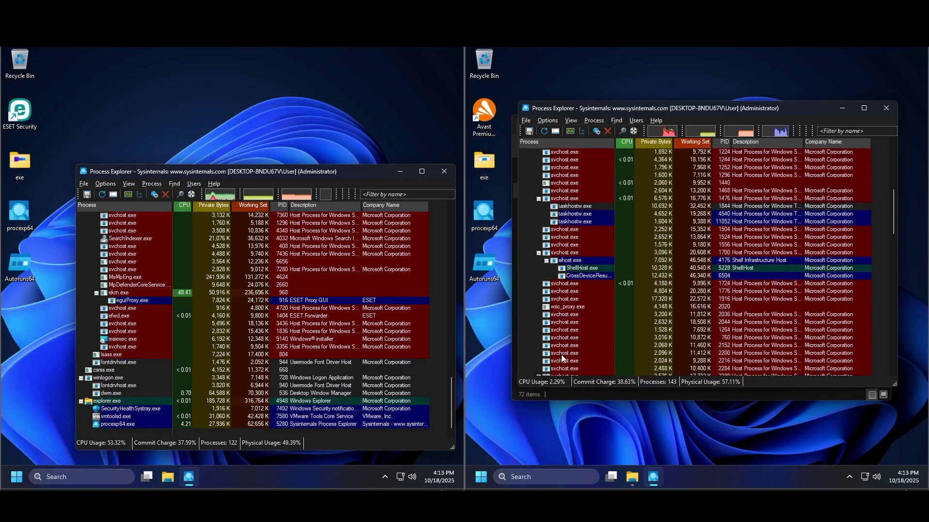
scroll(562, 358, down, 5)
scroll(562, 358, down, 10)
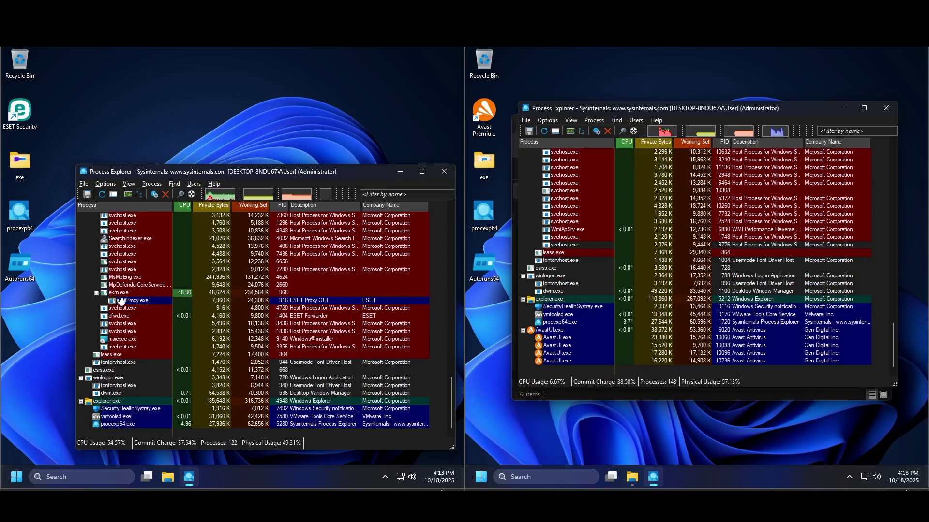
click(136, 294)
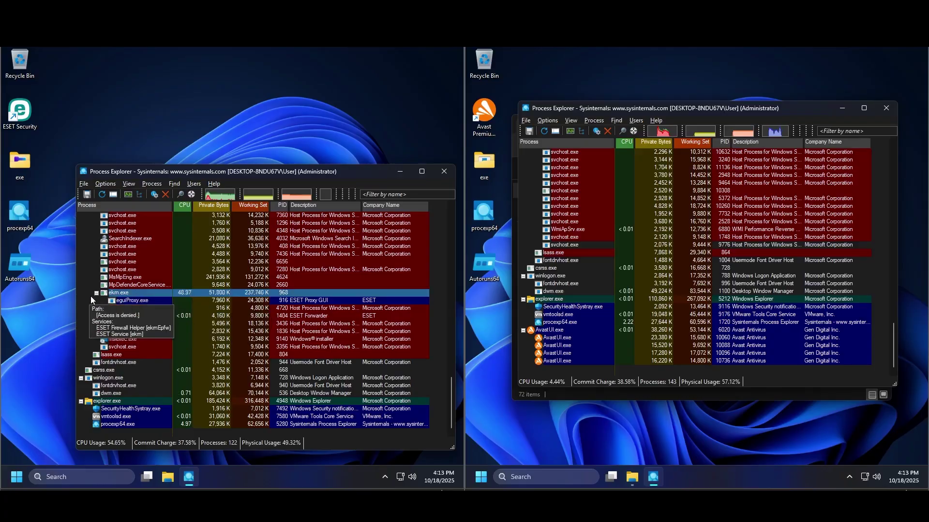
mouse_move(134, 299)
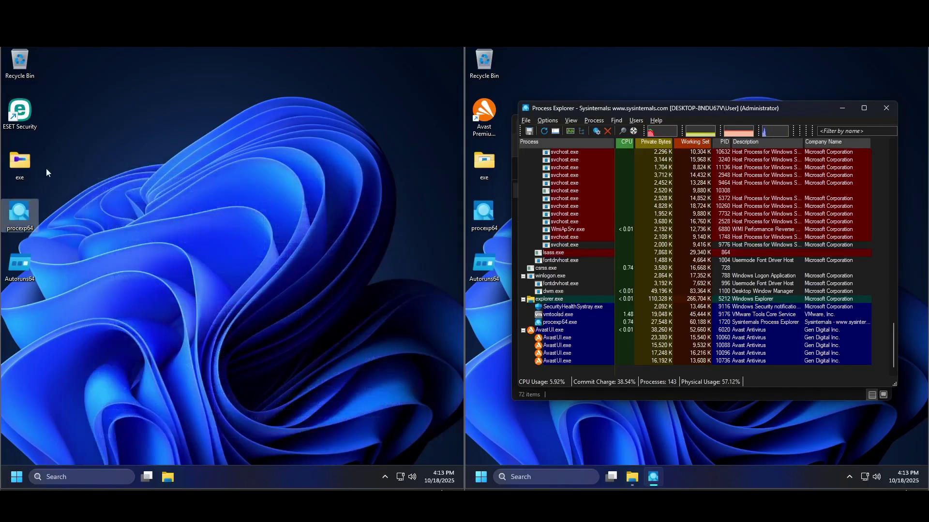
Step: Check the protection status, setup, computer scan, tools and update pages of ESET NOD32 Antivirus, closing its window when done
double_click(20, 111)
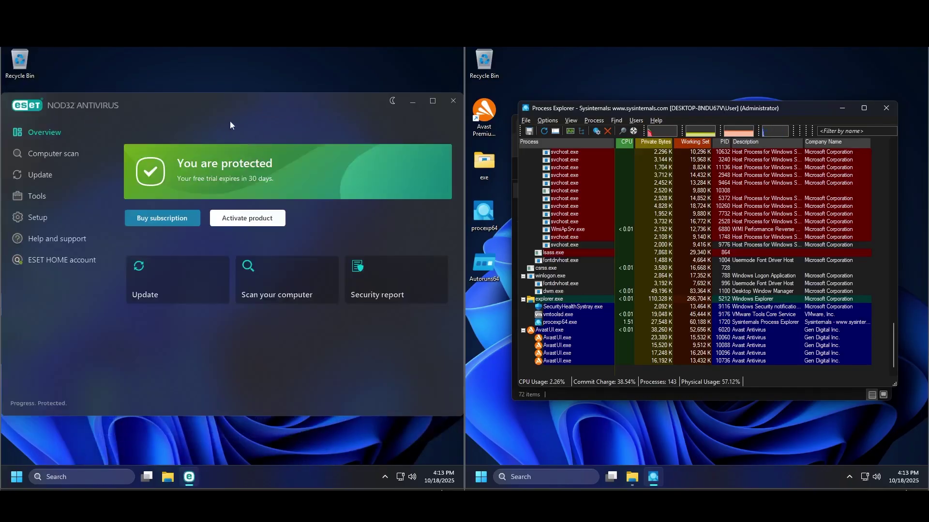
click(46, 217)
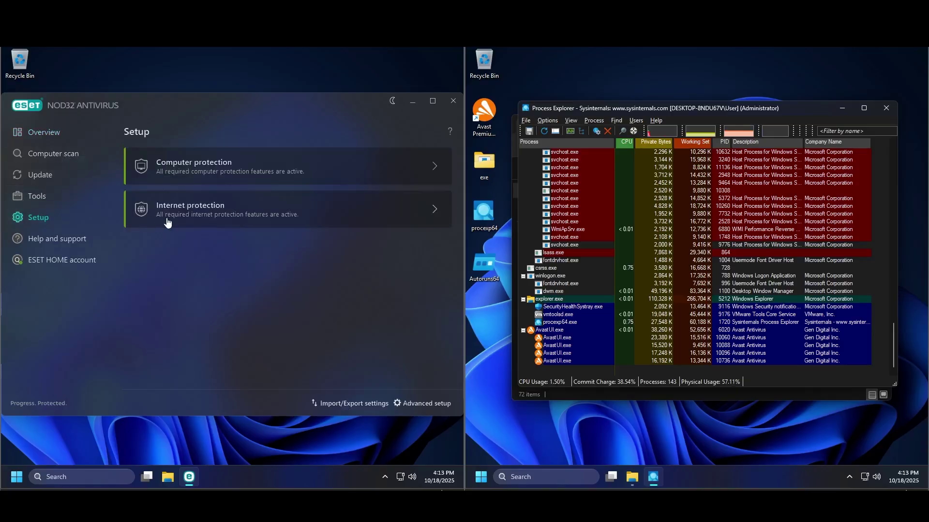
click(57, 156)
click(56, 176)
click(62, 194)
click(78, 174)
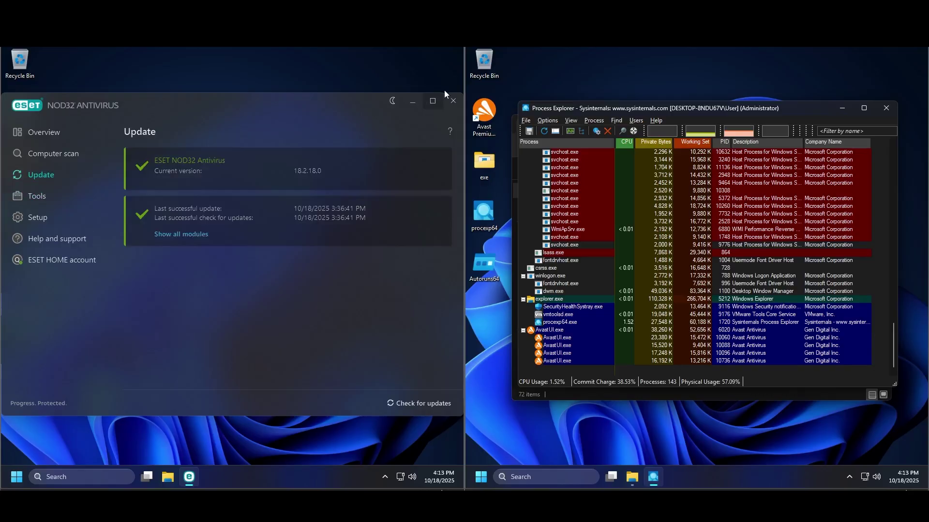
click(453, 101)
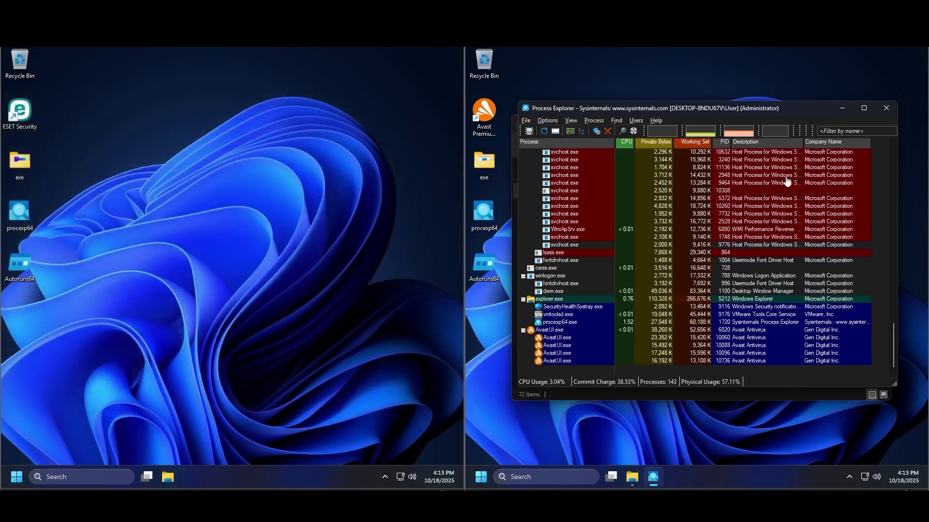
Step: Close Process Explorer and the exe folder window on the Avast machine
drag(771, 104, 748, 146)
click(861, 147)
click(879, 122)
click(631, 239)
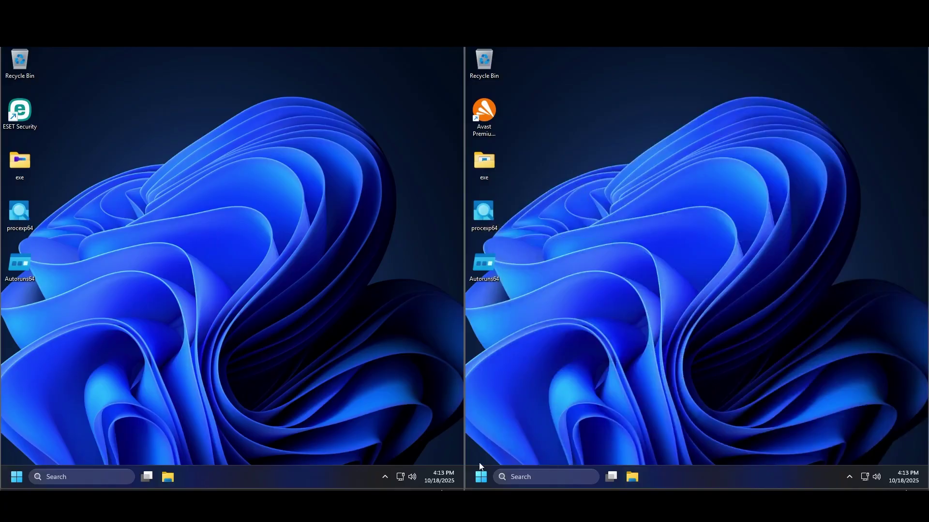
Step: Restart the Avast machine and the ESET machine
click(481, 476)
click(746, 444)
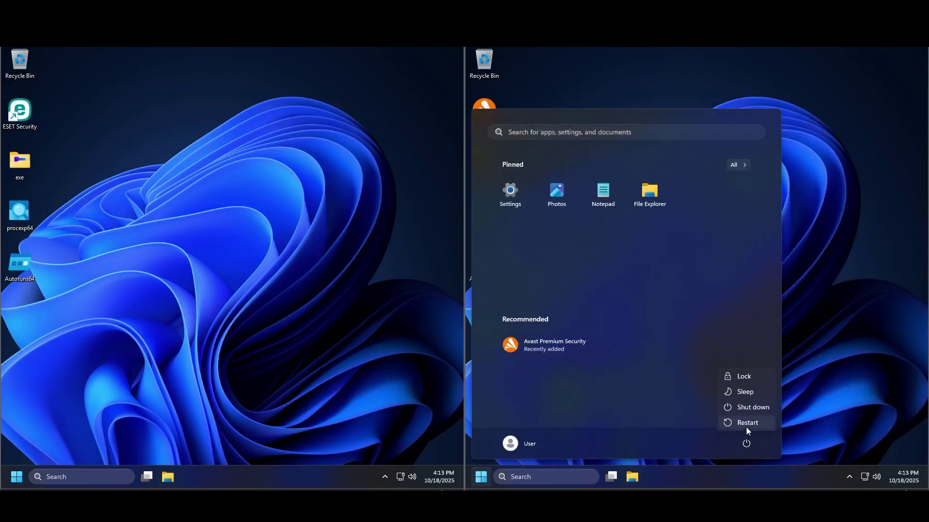
click(746, 424)
click(9, 475)
click(281, 443)
click(296, 434)
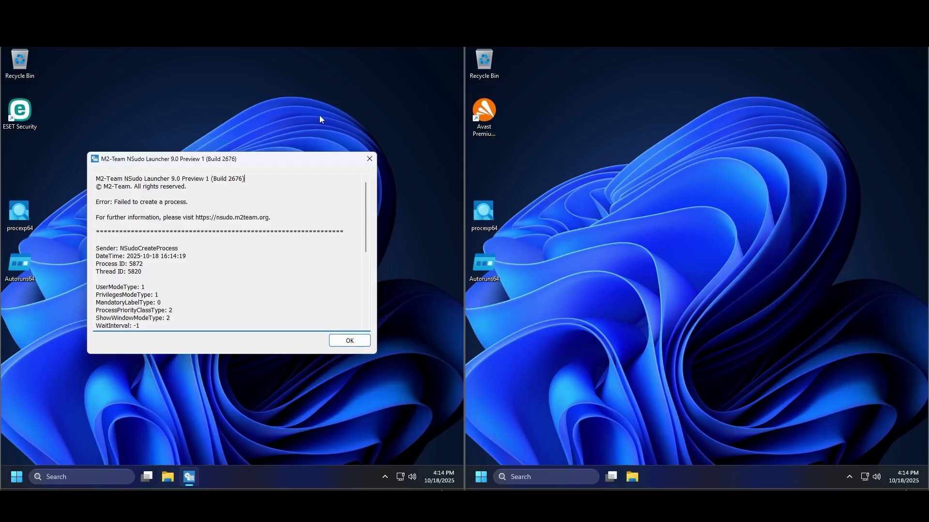
Step: Dismiss the NSudo Launcher error windows on the restarted ESET machine
drag(189, 155, 190, 144)
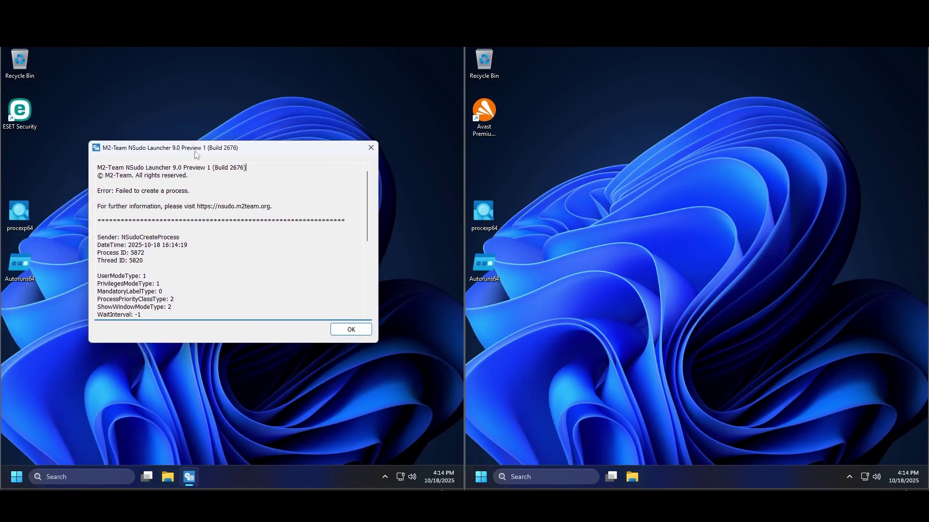
click(371, 148)
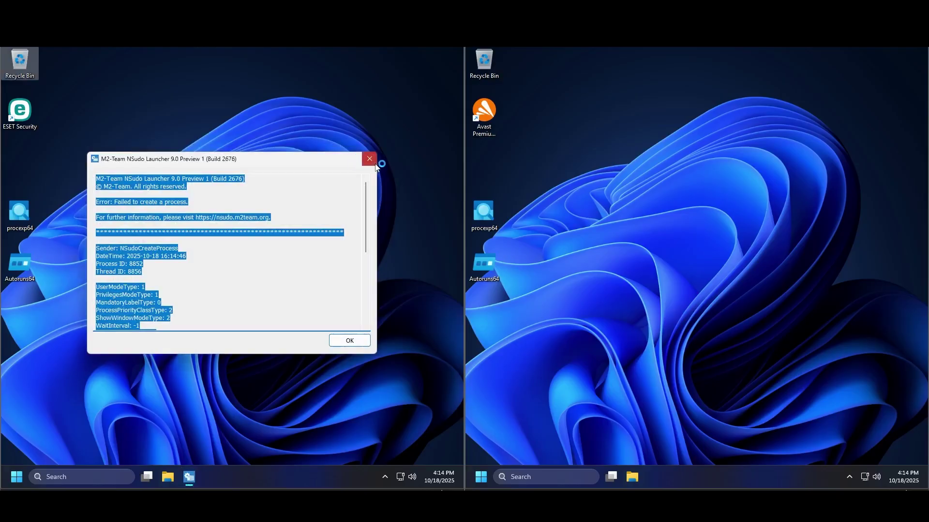
click(371, 161)
click(155, 243)
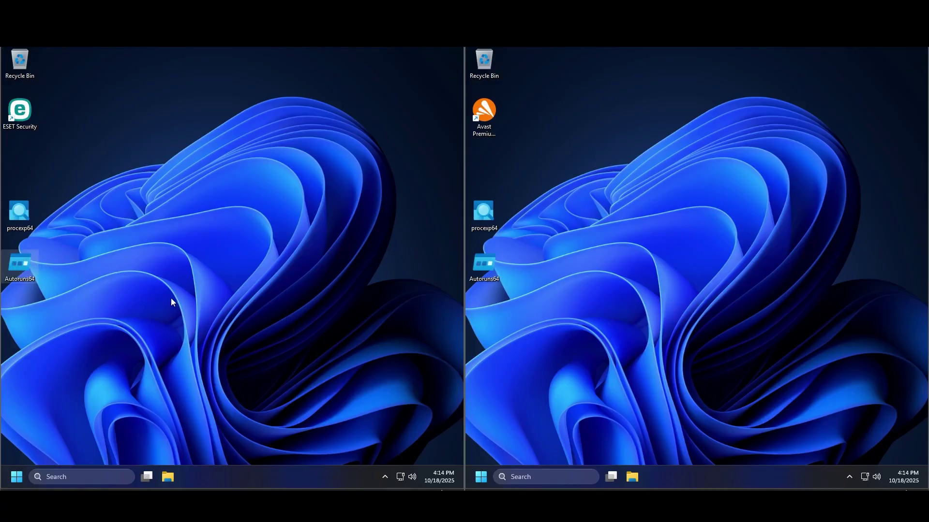
Step: Start Autoruns64 as administrator on the Avast machine and accept its license agreement
right_click(590, 382)
click(587, 270)
right_click(479, 271)
click(520, 145)
click(662, 344)
click(751, 318)
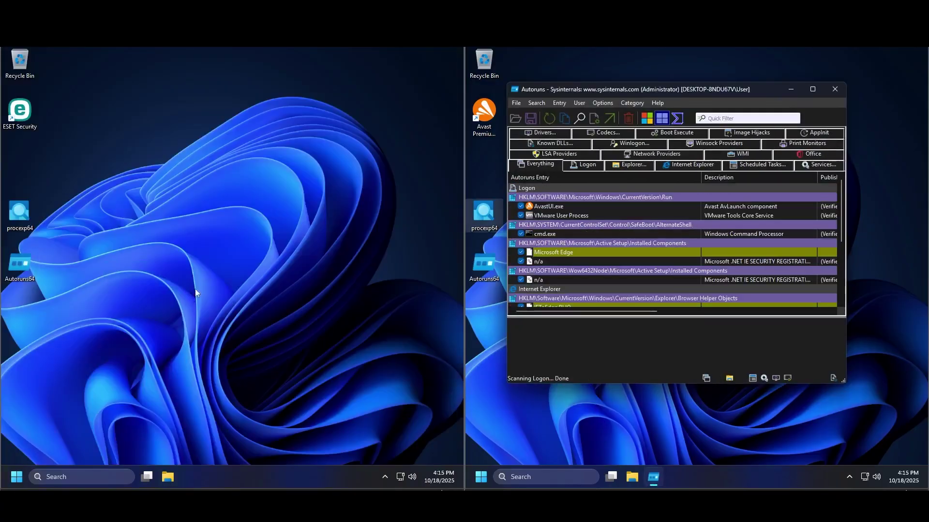
Step: Start Autoruns64 as administrator on the ESET machine and accept its license agreement
right_click(27, 267)
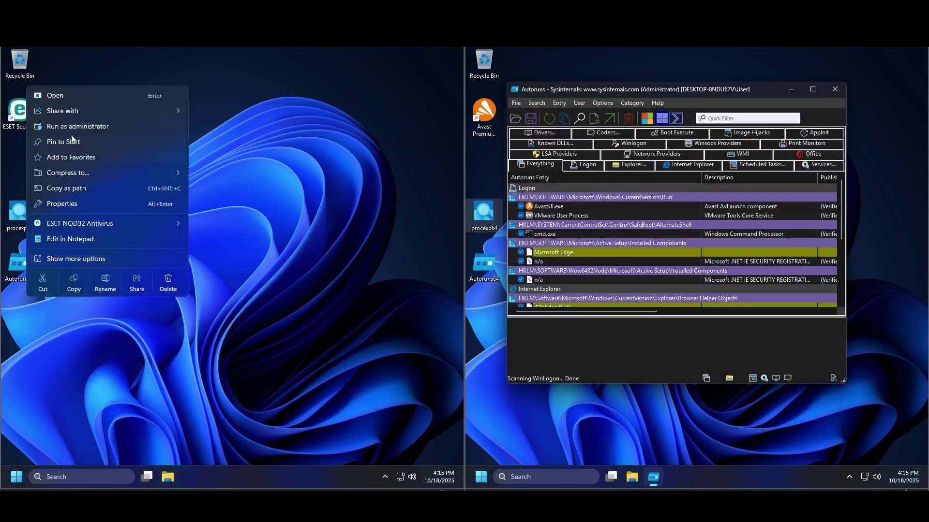
click(58, 125)
click(201, 348)
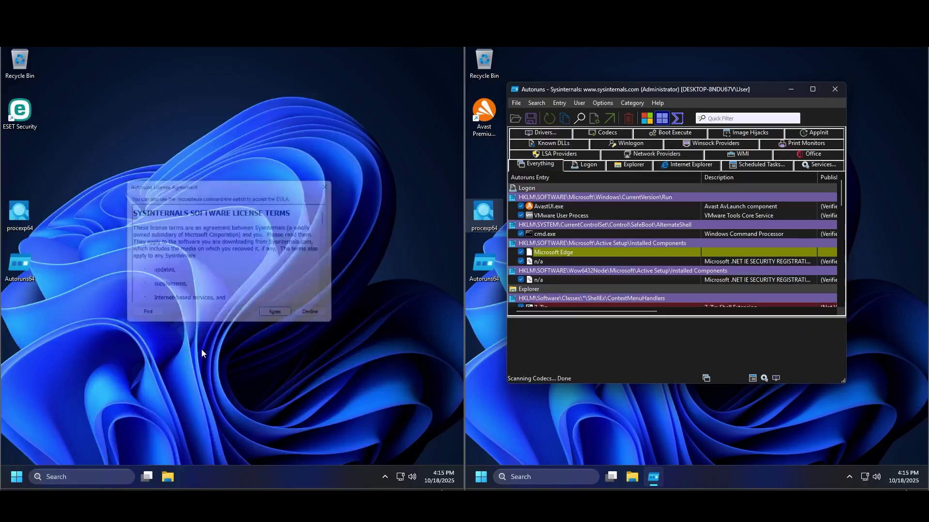
click(281, 321)
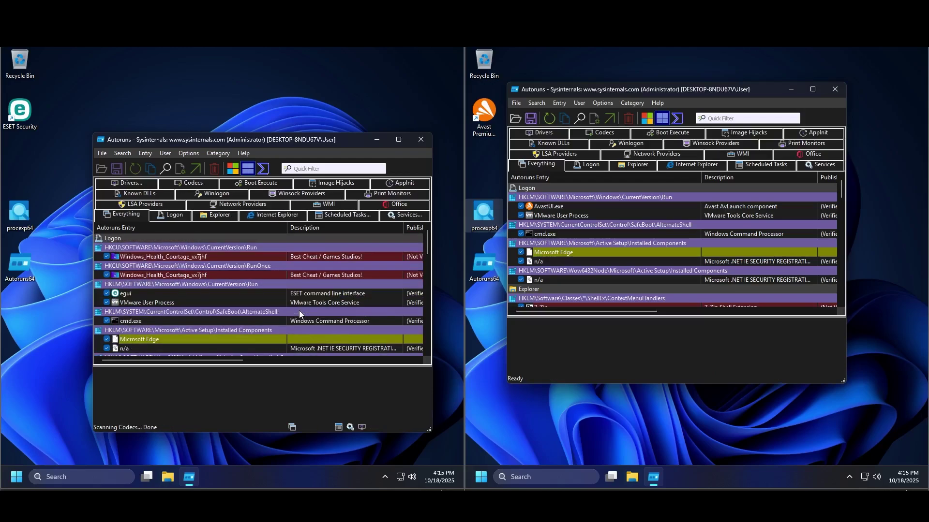
Step: Close all ESET notifications and display the details of the RunOnce autostart entry Windows_Health_Courtage_vx7jhf on the ESET machine
drag(227, 361, 428, 344)
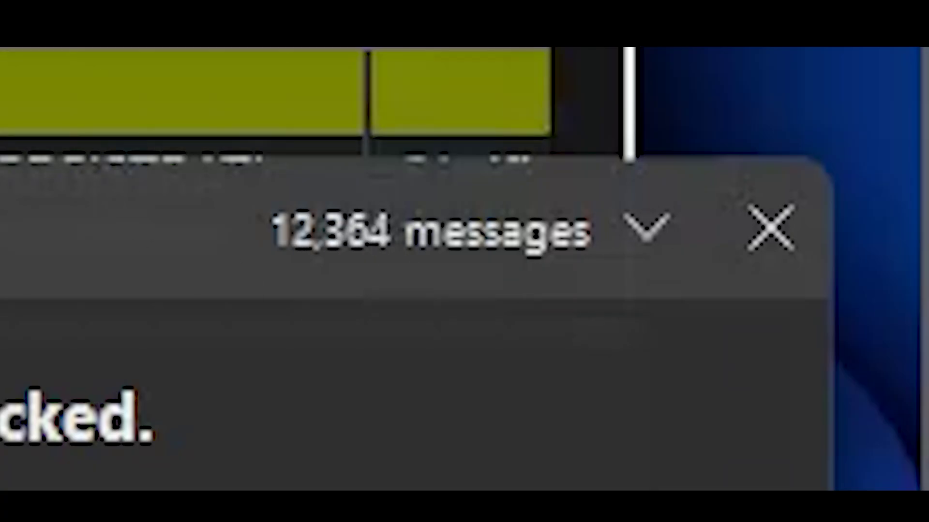
click(646, 225)
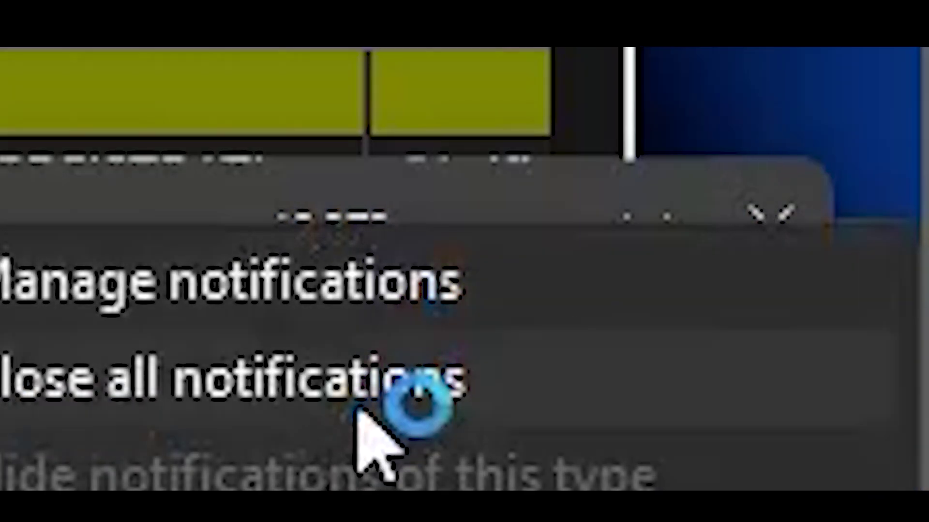
click(359, 408)
click(175, 275)
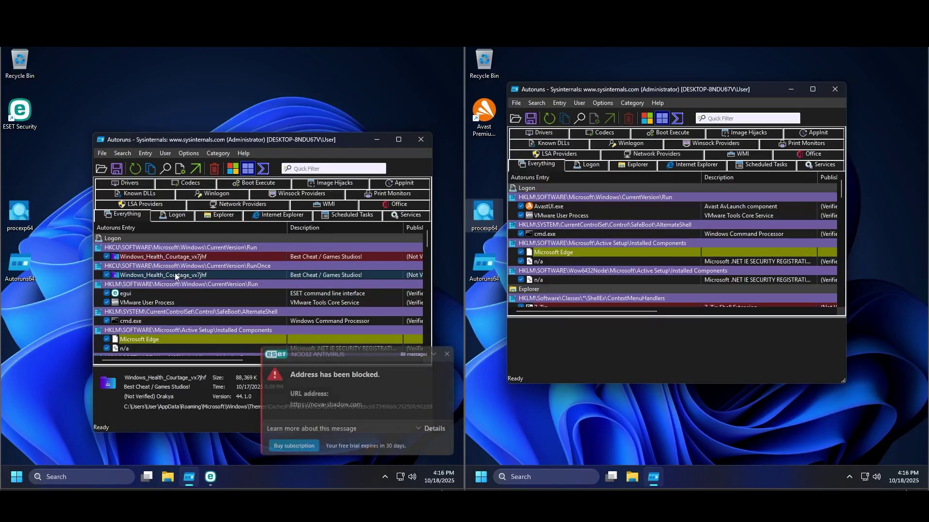
Step: Inspect the image path of the RunOnce entry Windows_Health_Courtage_vx7jhf in Autoruns on the ESET machine
drag(304, 143, 238, 68)
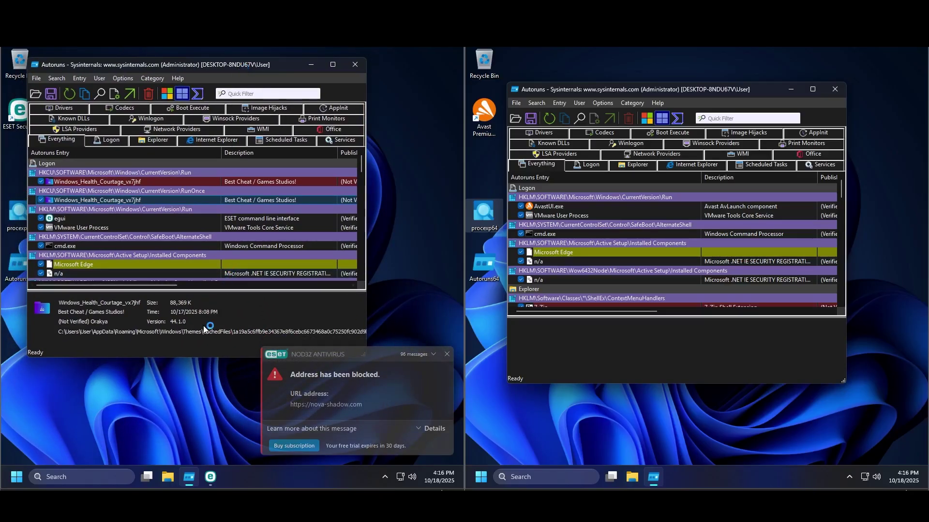
drag(175, 332, 288, 332)
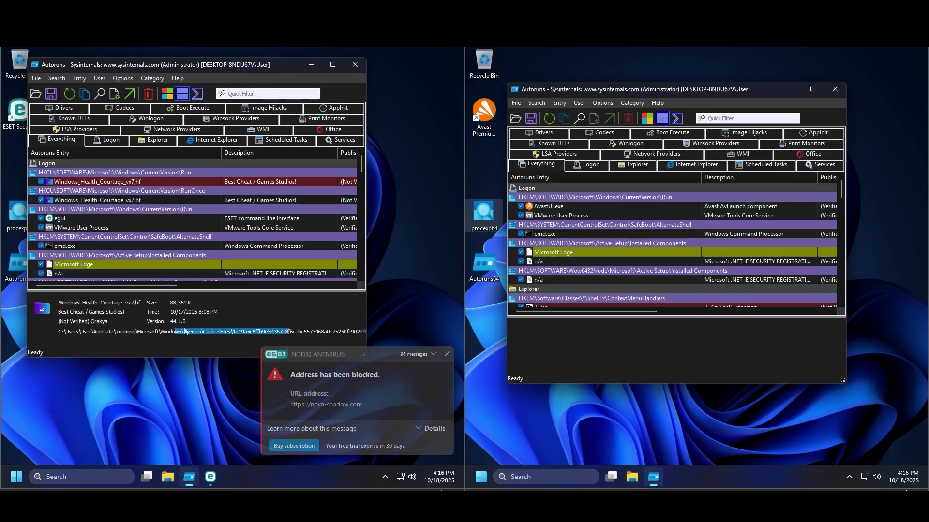
click(235, 332)
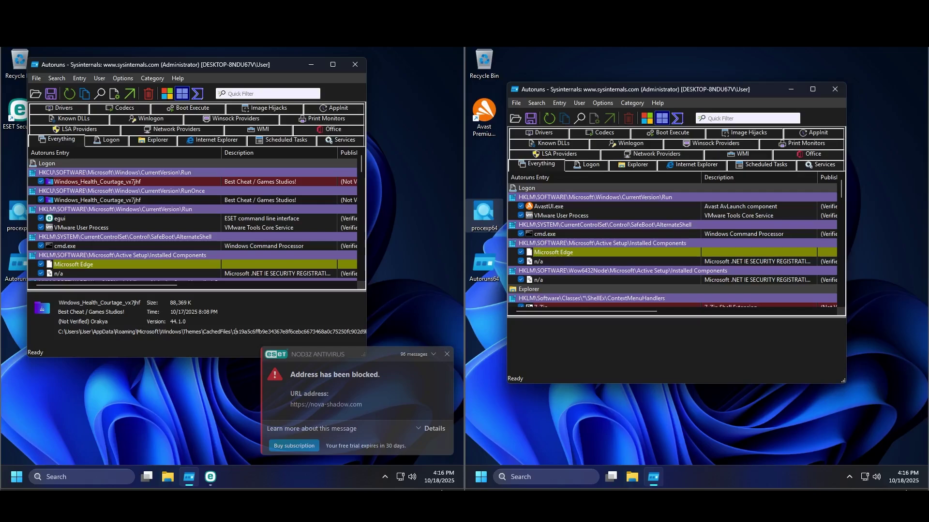
Step: Try to disable the Run and RunOnce autostart entries Windows_Health_Courtage_vx7jhf on the ESET machine, dismissing each error message
click(41, 200)
click(302, 292)
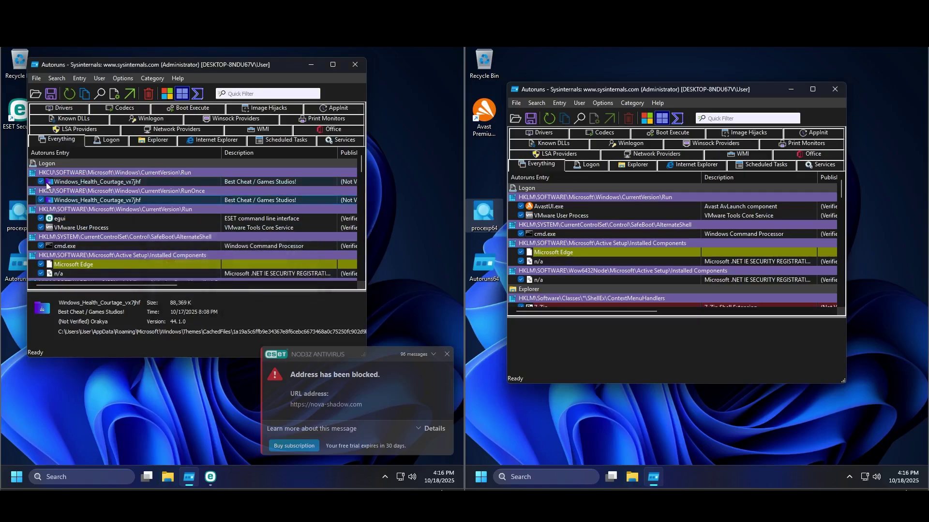
click(42, 200)
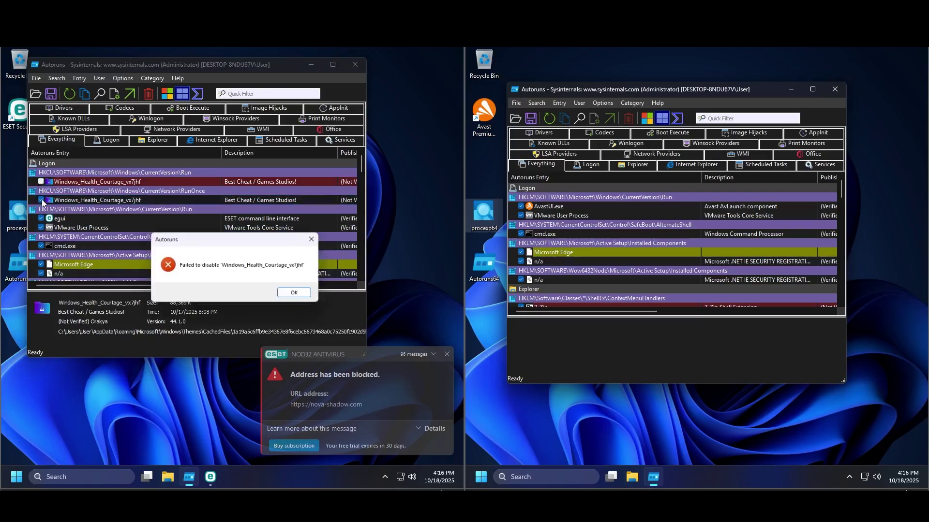
click(303, 292)
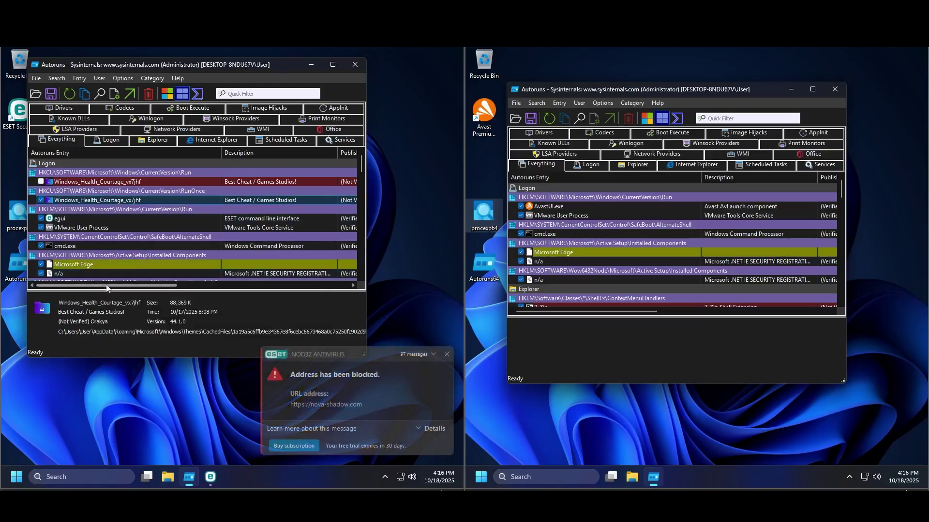
click(41, 200)
click(300, 292)
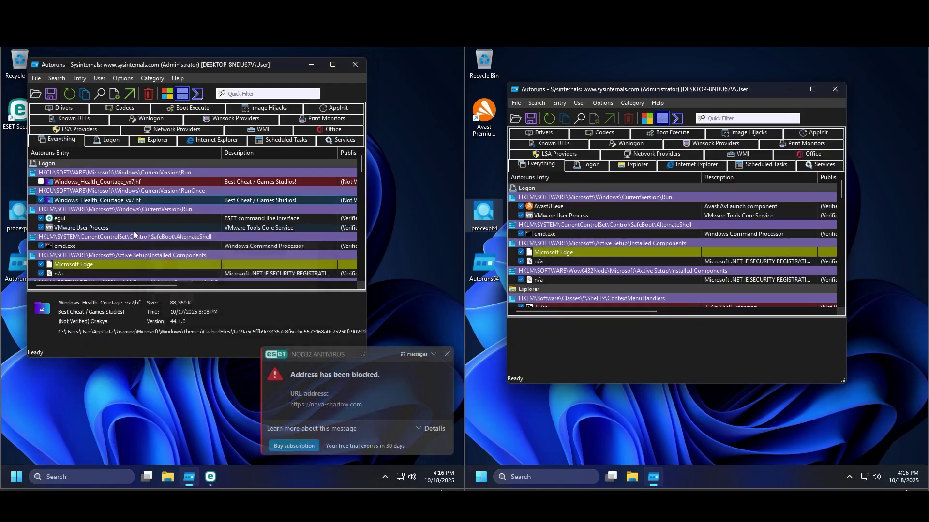
Step: Disable the scheduled task WindowsDriverSetupfglm9a in Autoruns on the ESET machine
scroll(132, 230, down, 4)
scroll(132, 230, down, 10)
click(39, 246)
click(41, 245)
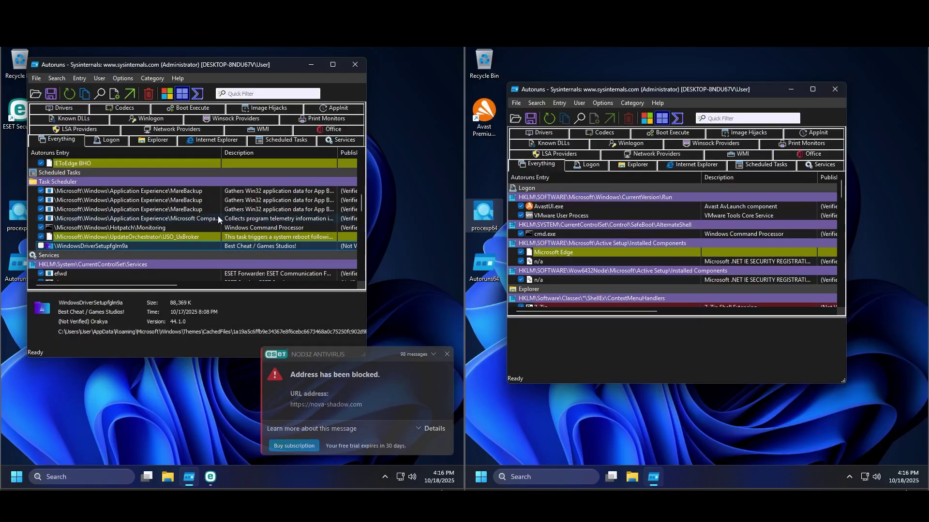
scroll(193, 246, down, 5)
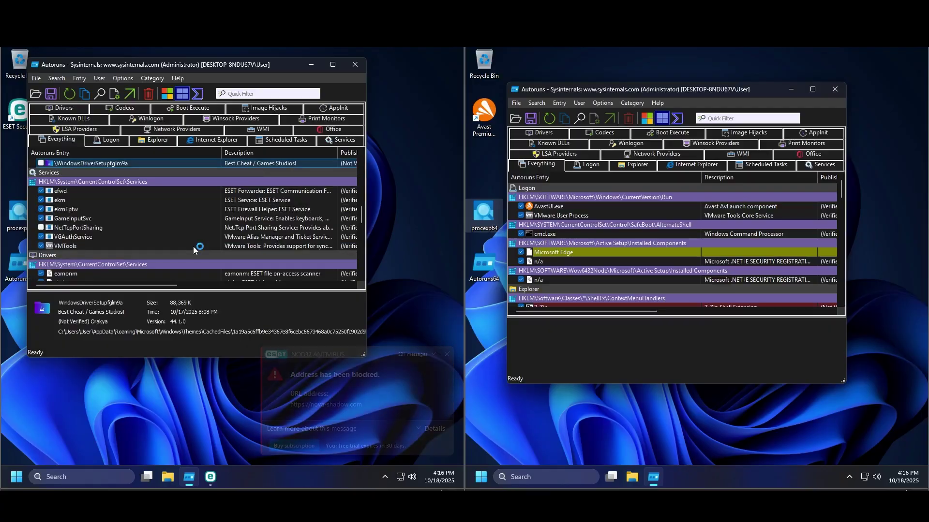
Step: Review the complete list of autostart entries on the Avast machine for suspicious items
scroll(672, 290, down, 6)
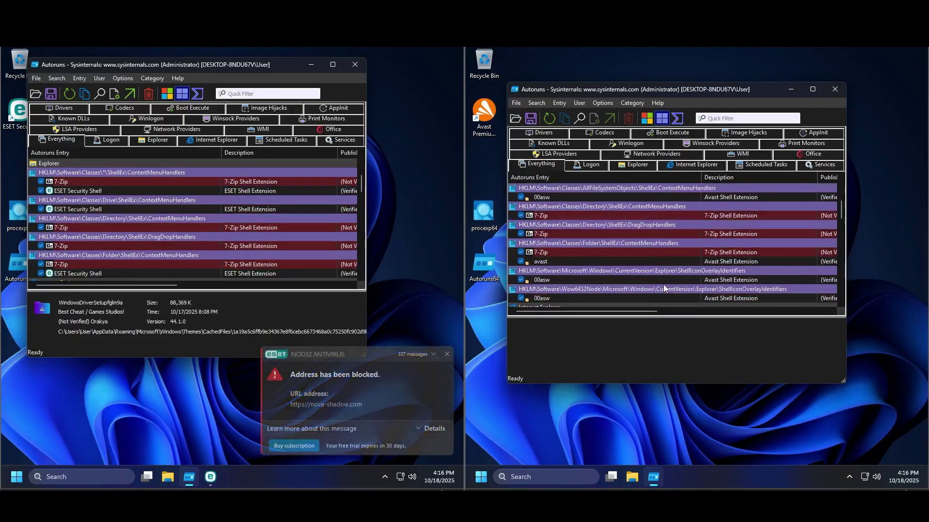
scroll(658, 298, down, 10)
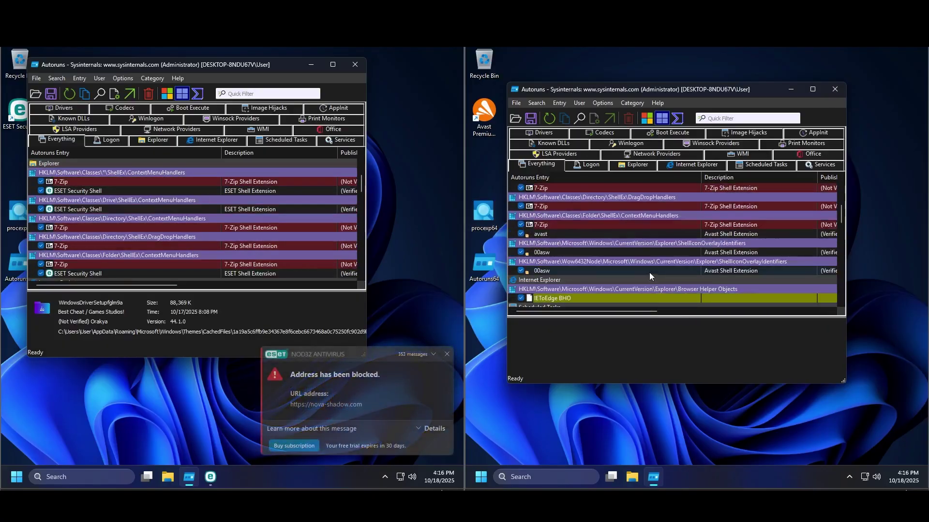
scroll(649, 272, down, 1)
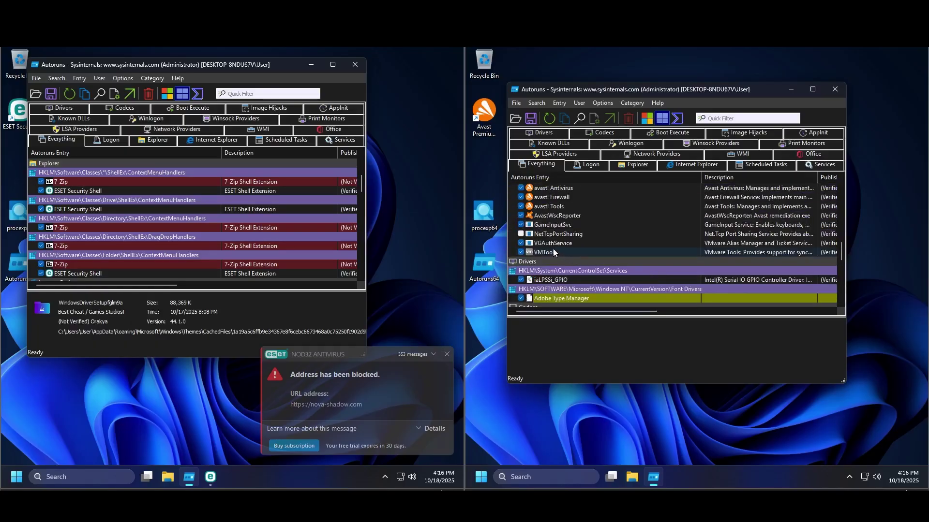
scroll(553, 249, down, 15)
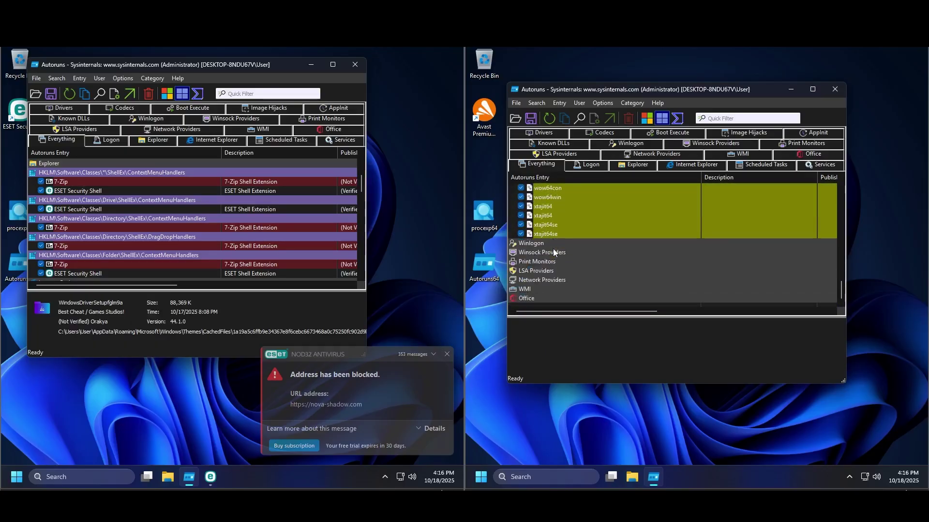
scroll(552, 252, up, 15)
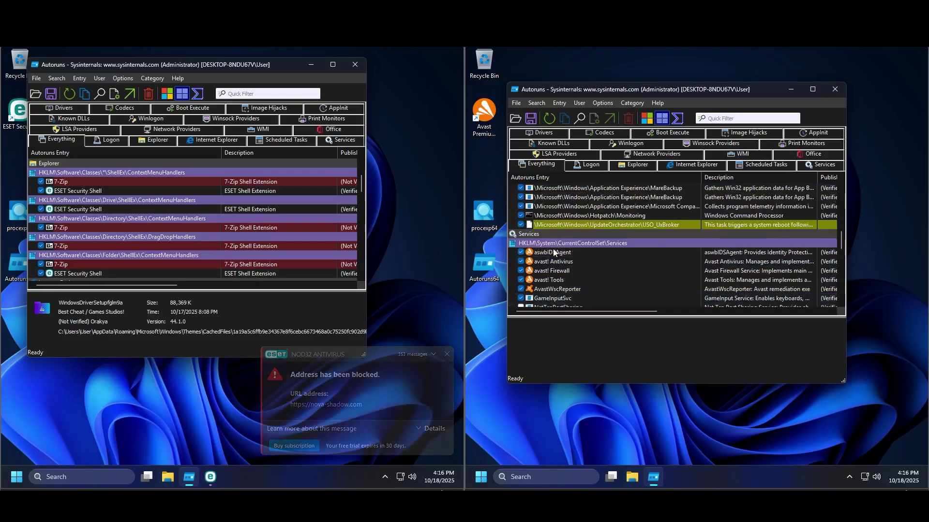
scroll(553, 252, up, 8)
scroll(553, 251, up, 5)
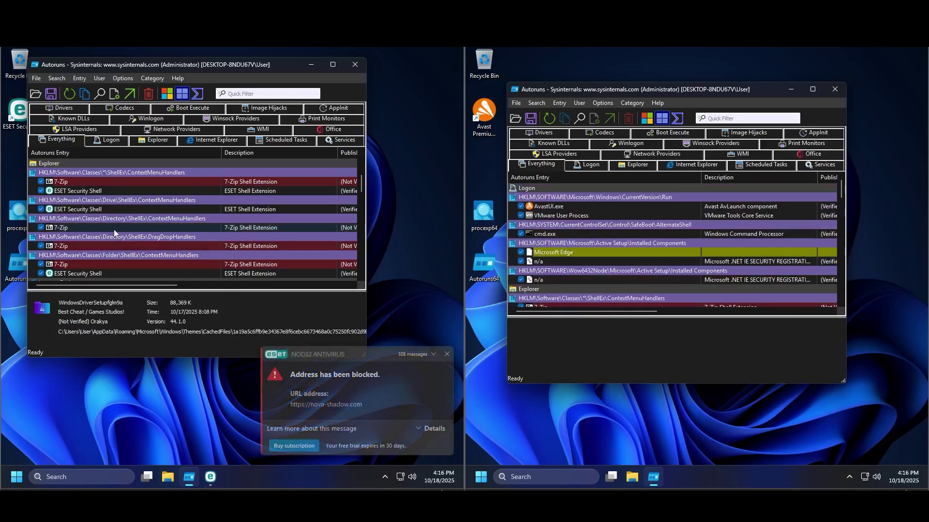
Step: Check the remaining autostart entries on the ESET machine and jump from the WindowsDriverSetupfglm9a entry to Task Scheduler
scroll(138, 250, down, 10)
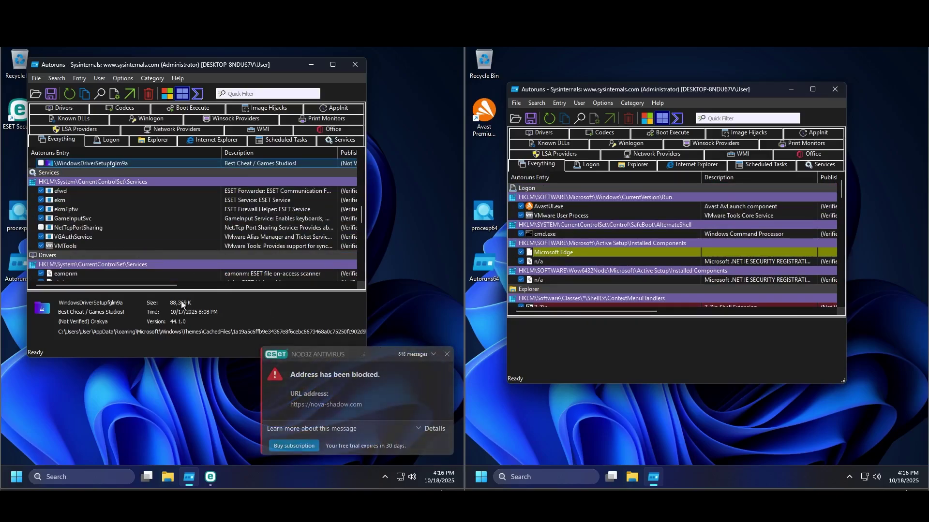
scroll(182, 246, down, 10)
click(164, 247)
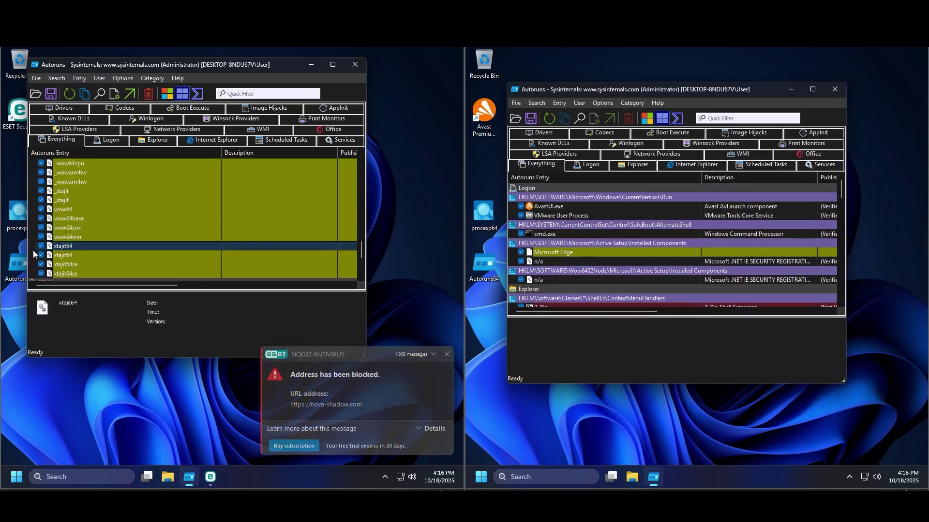
scroll(121, 247, up, 15)
scroll(121, 248, down, 5)
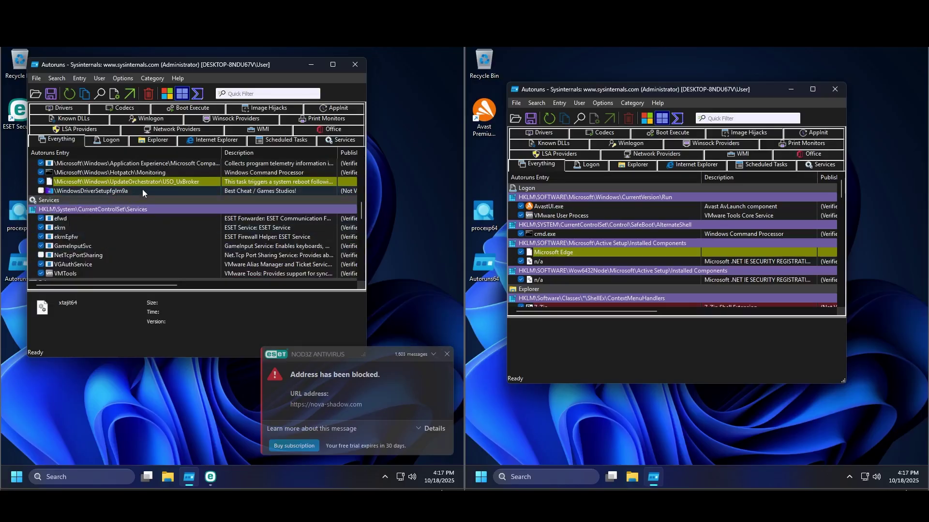
right_click(150, 190)
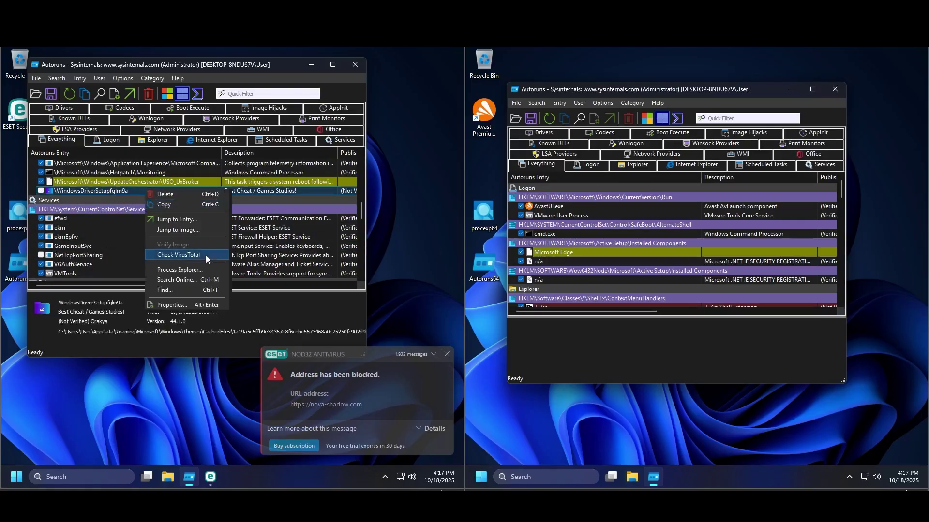
click(185, 220)
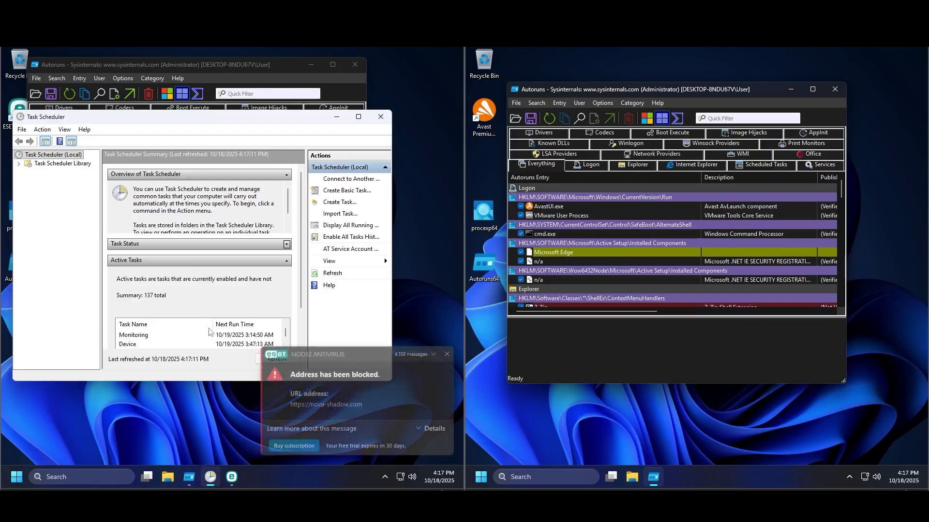
Step: Look through the first active tasks in Task Scheduler and compare them with the WindowsDriverSetupfglm9a entry in Autoruns
scroll(201, 266, down, 3)
drag(272, 122, 275, 74)
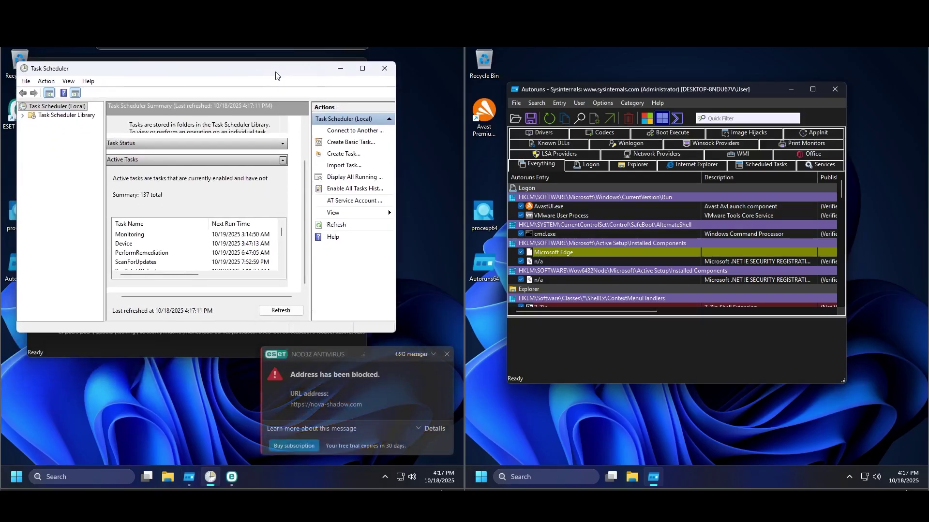
scroll(193, 264, down, 3)
scroll(183, 262, up, 1)
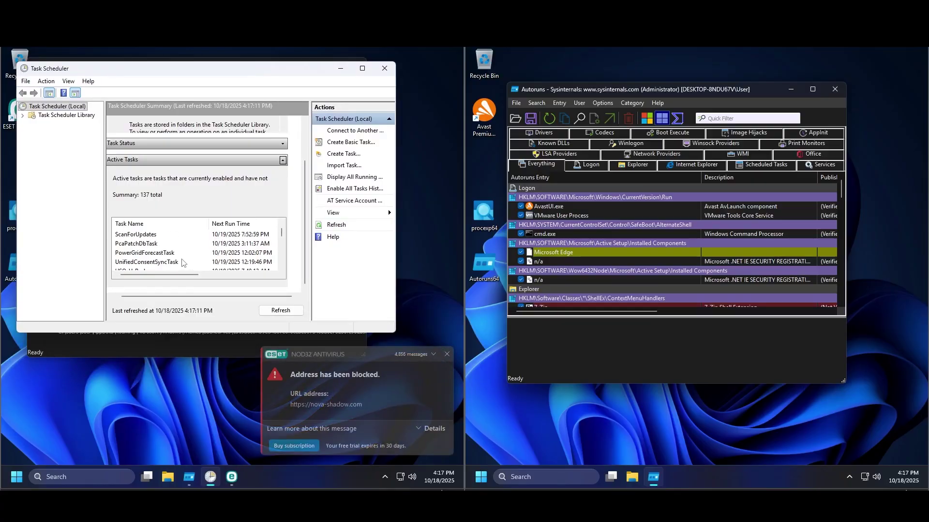
drag(183, 72, 217, 283)
scroll(90, 195, down, 2)
scroll(97, 208, up, 4)
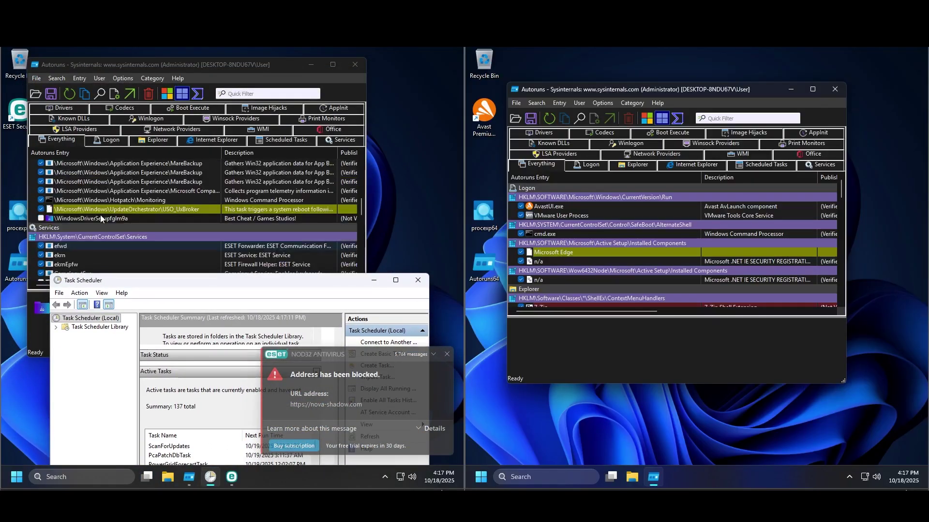
scroll(100, 216, down, 1)
Step: Search the full Active Tasks list for the WindowsDriverSetupfglm9a task, then close Task Scheduler
drag(189, 288, 143, 124)
scroll(152, 296, down, 3)
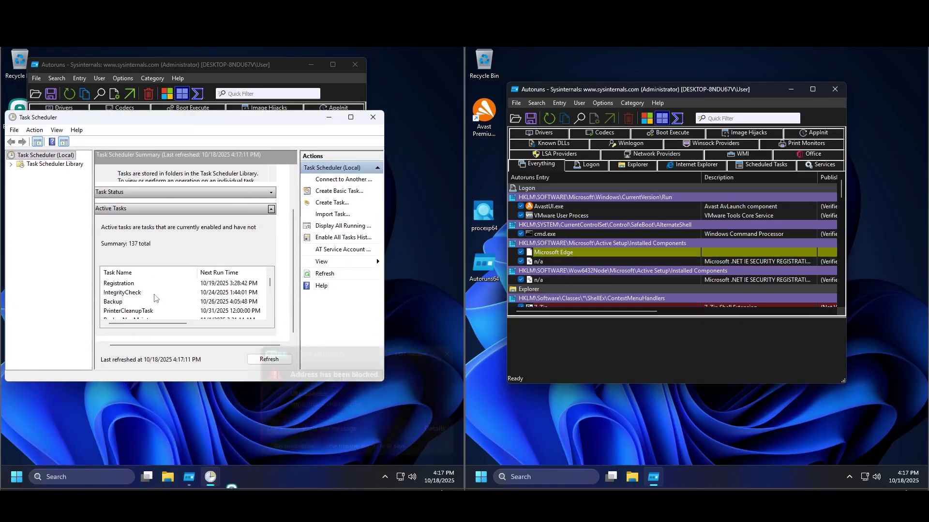
scroll(152, 296, down, 20)
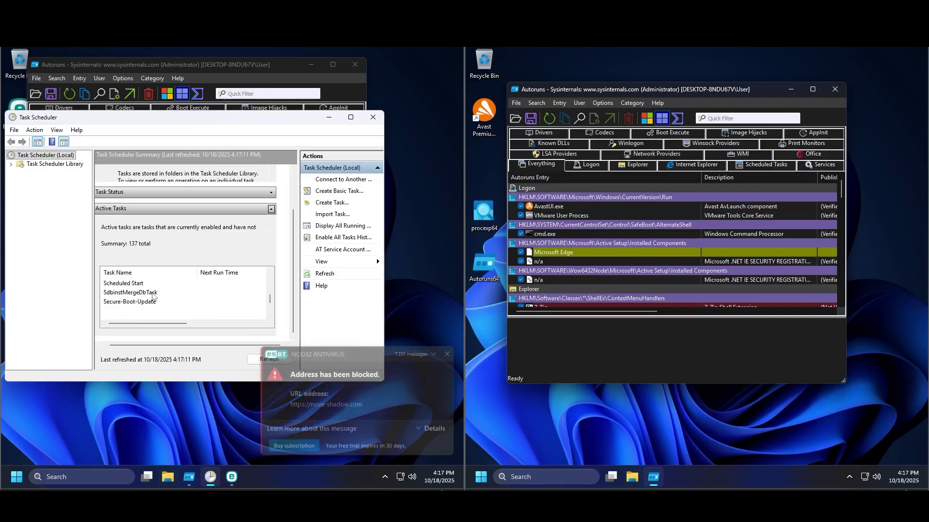
scroll(153, 296, down, 8)
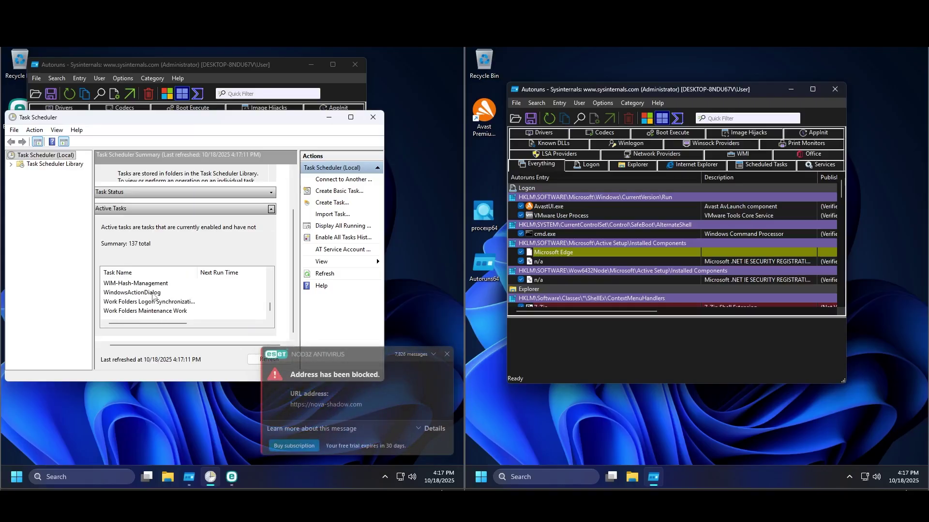
scroll(152, 296, up, 15)
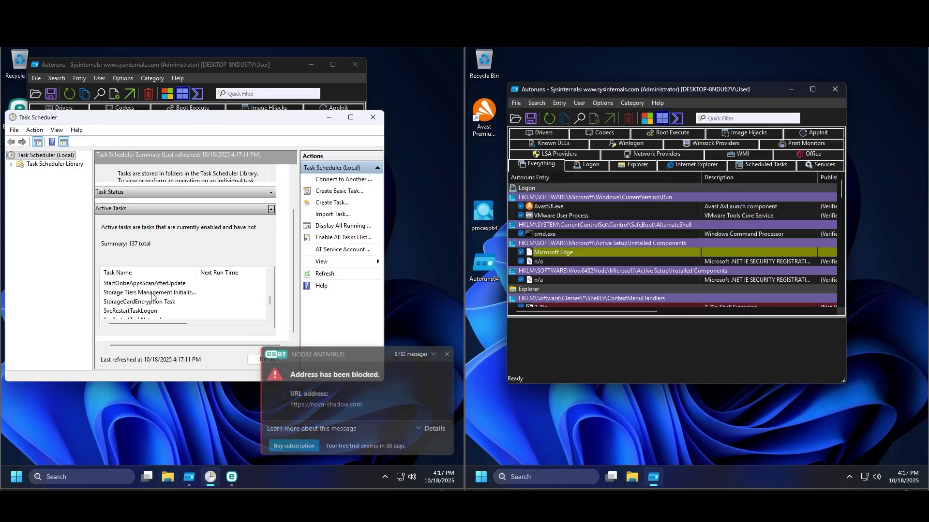
scroll(152, 296, up, 15)
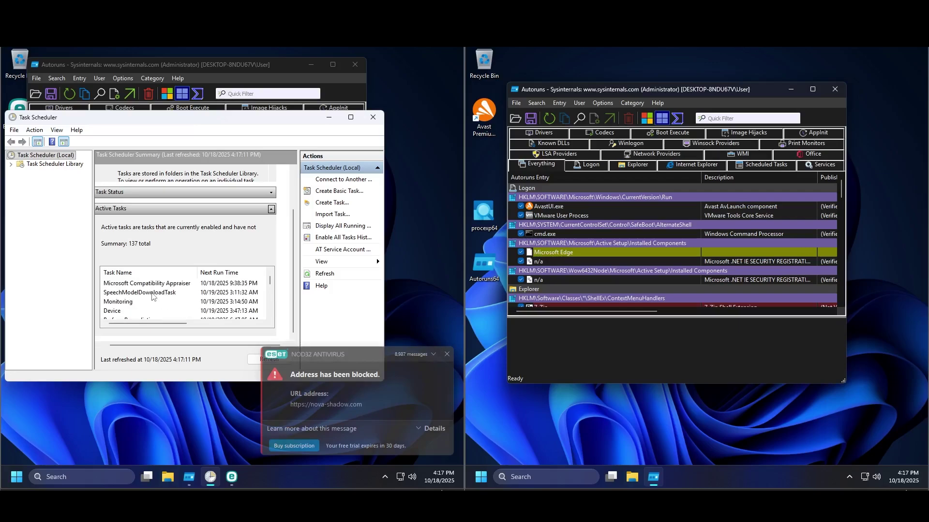
scroll(153, 296, down, 5)
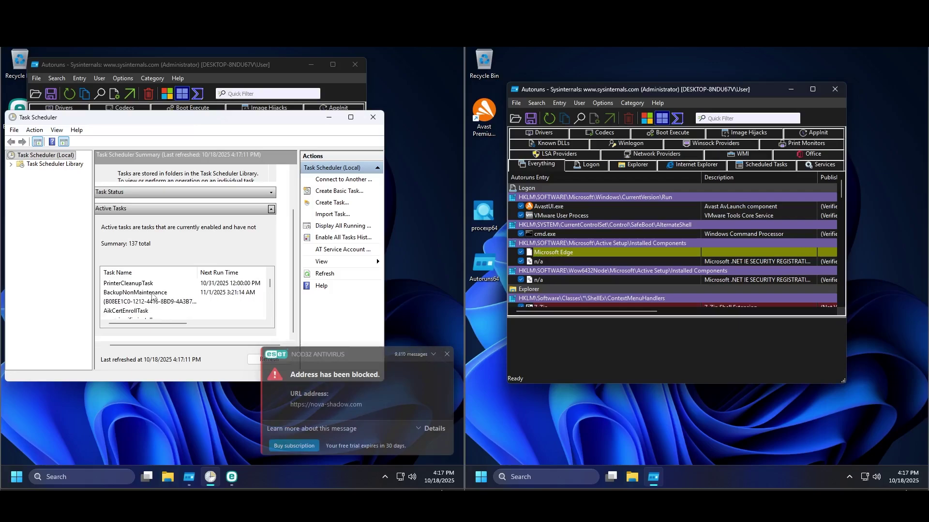
click(154, 305)
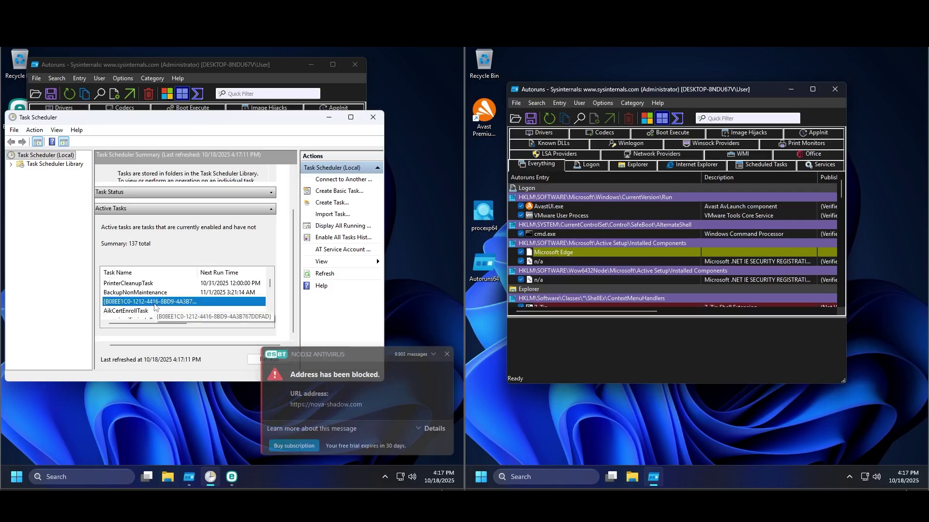
scroll(154, 306, down, 8)
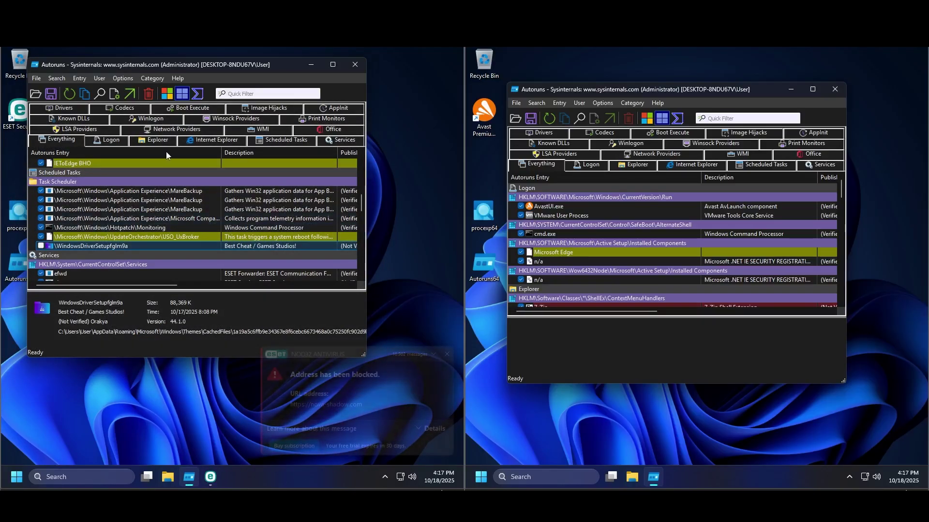
Step: Jump from the HKCU RunOnce autostart location to its Registry Editor key, examine its values, and close the editor
scroll(177, 232, up, 10)
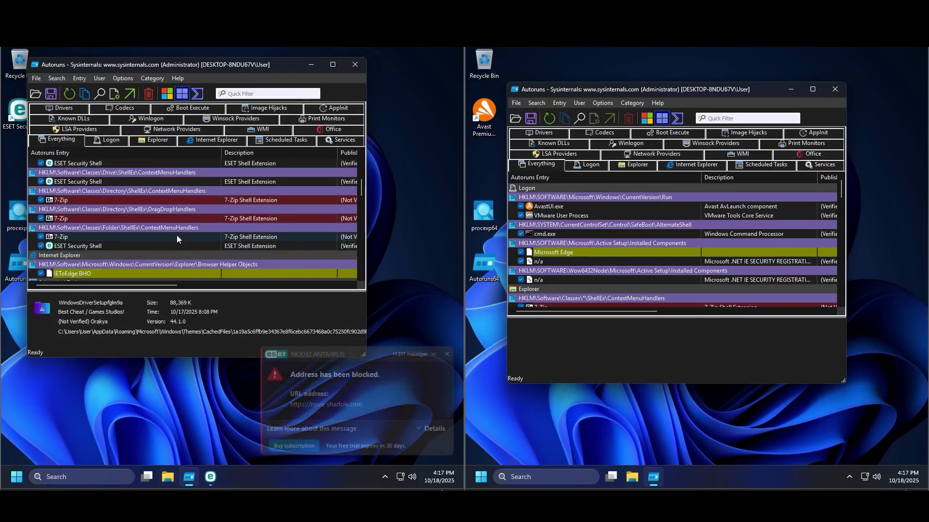
scroll(180, 242, up, 2)
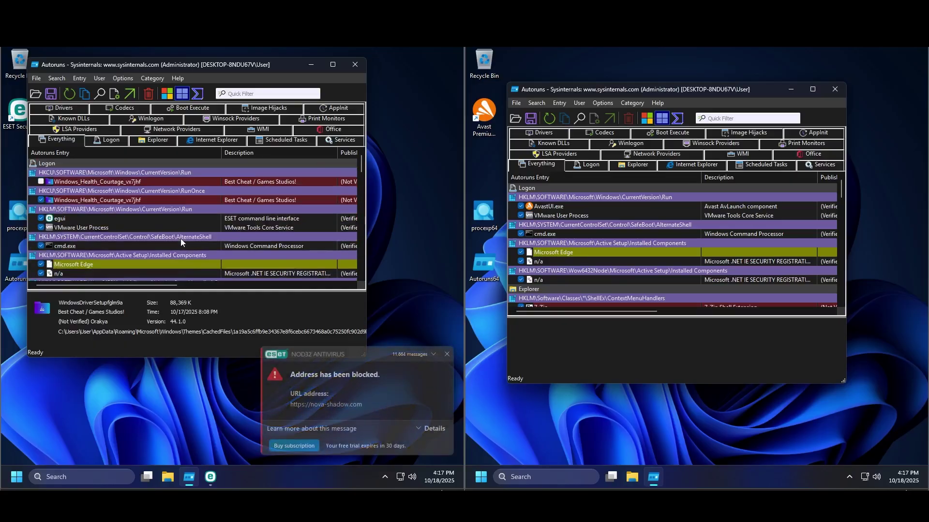
right_click(148, 192)
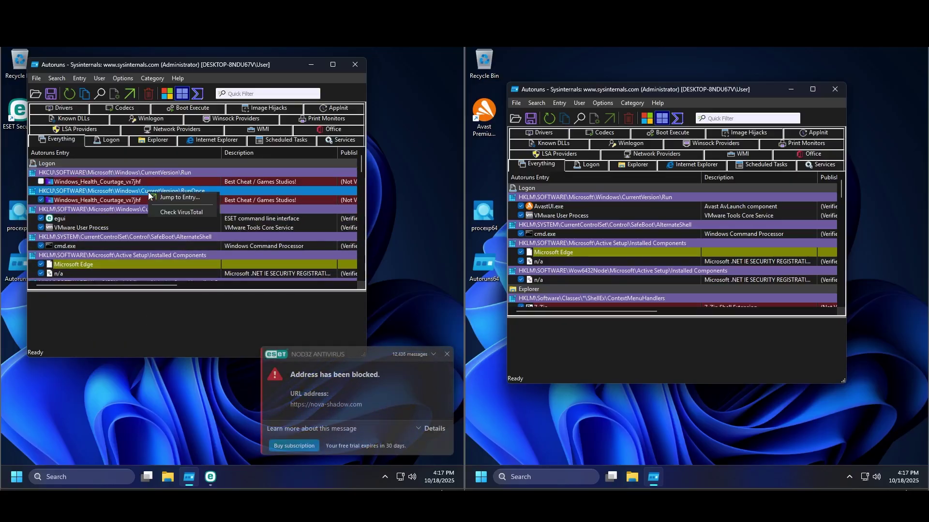
click(181, 198)
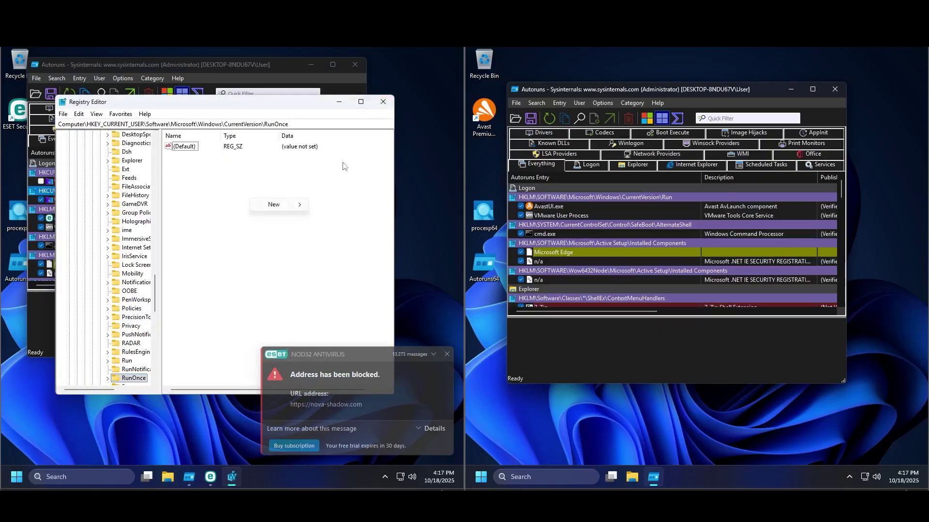
click(383, 102)
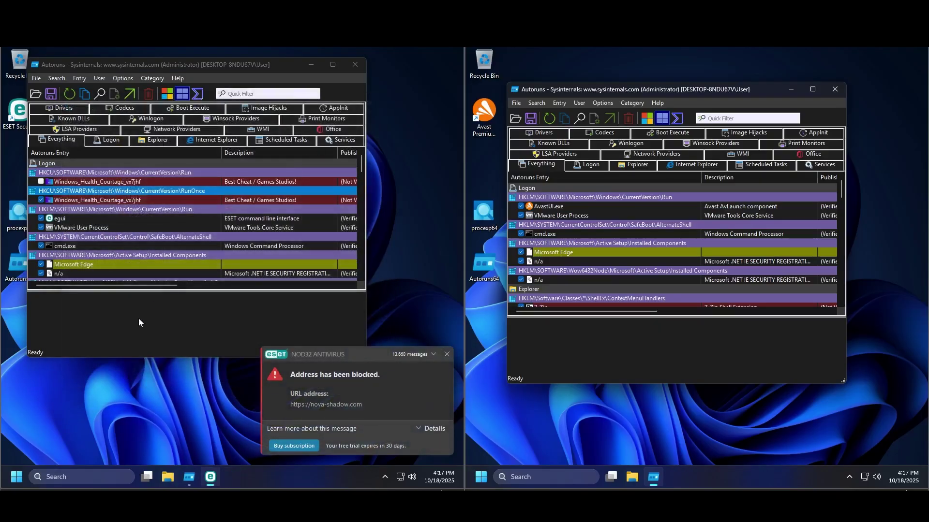
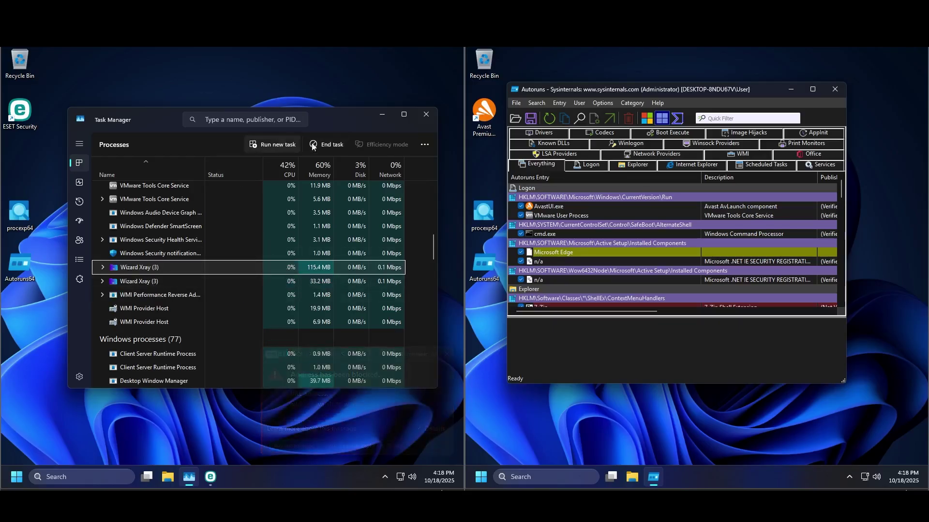
Step: Launch Process Explorer with administrator rights on the ESET machine and locate the Wizard Xray.exe process tree
click(35, 226)
right_click(35, 225)
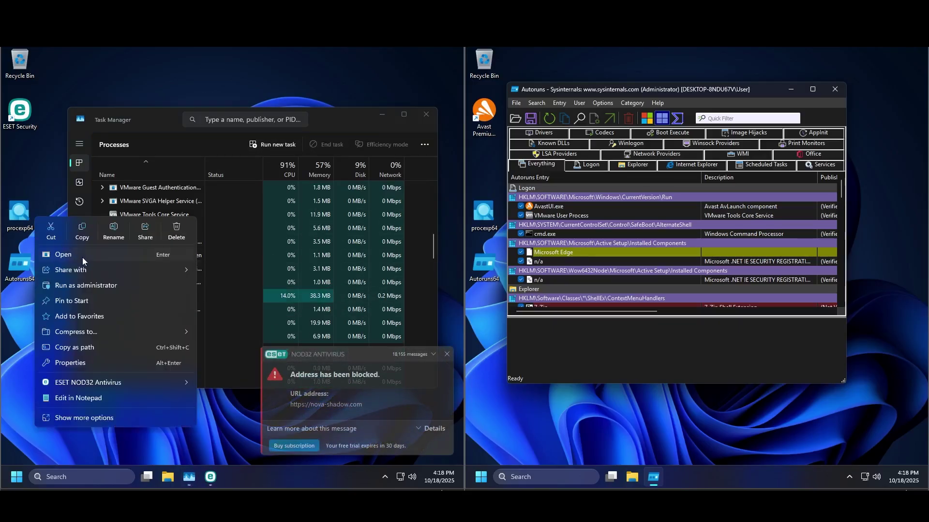
click(96, 269)
click(183, 342)
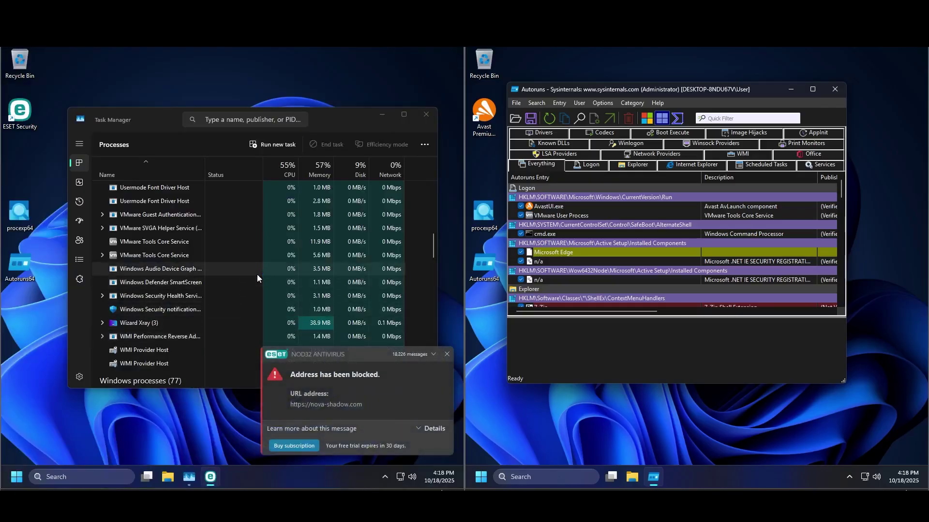
drag(224, 172, 205, 67)
scroll(104, 242, down, 20)
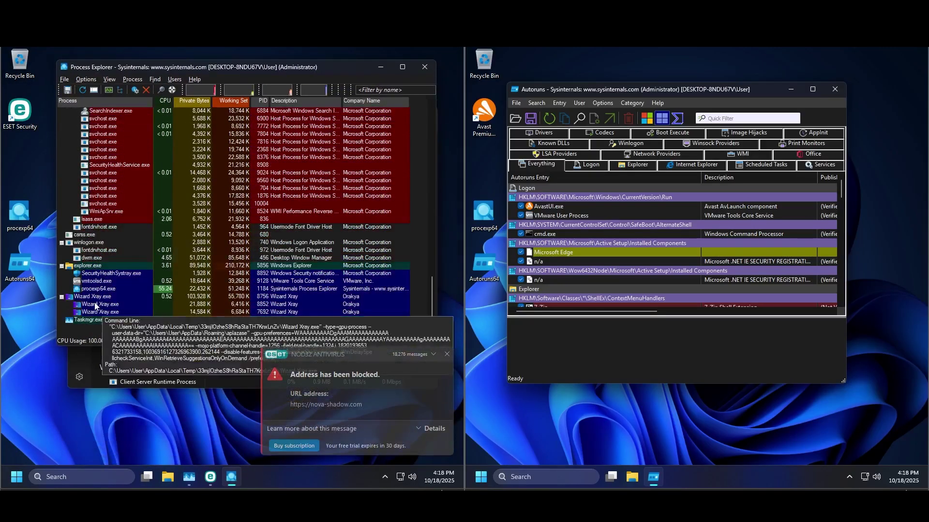
Step: Kill Wizard Xray.exe together with its descendants and look through the remaining processes in Process Explorer
right_click(96, 297)
click(147, 358)
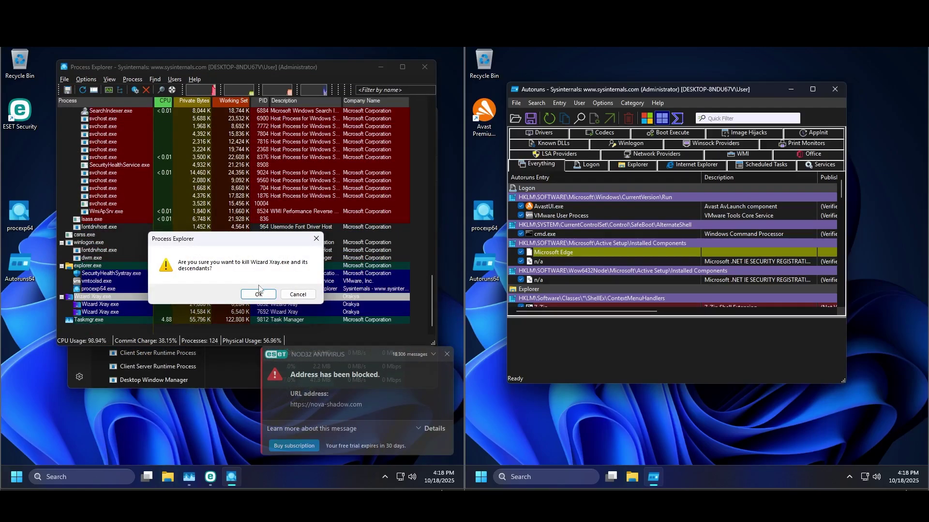
click(258, 293)
scroll(206, 205, up, 20)
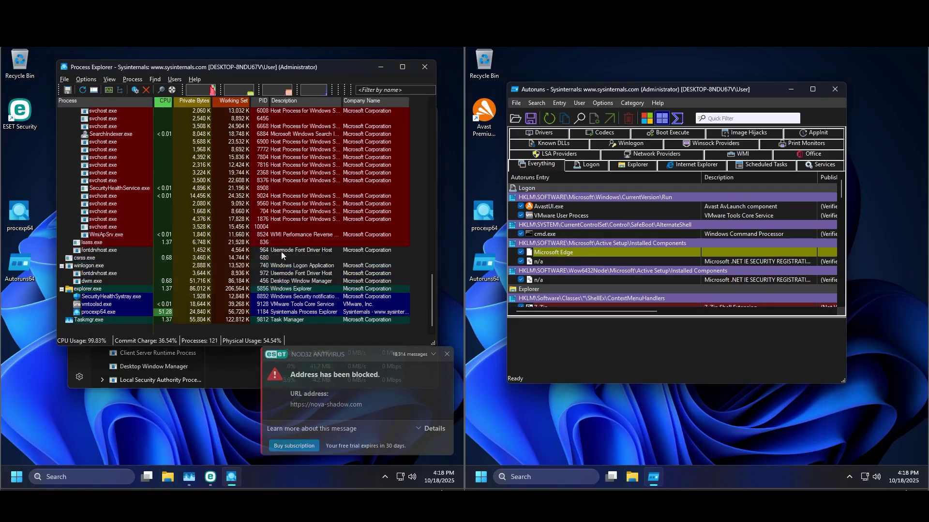
scroll(206, 206, down, 20)
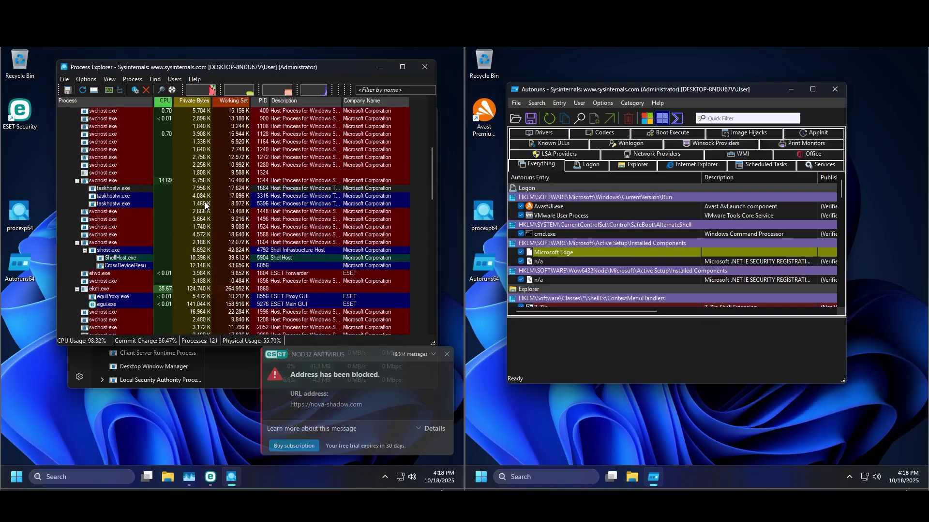
Step: Minimize Process Explorer, review the process list in Task Manager, and sort it by CPU usage to examine ESET Service
click(376, 69)
scroll(240, 253, down, 5)
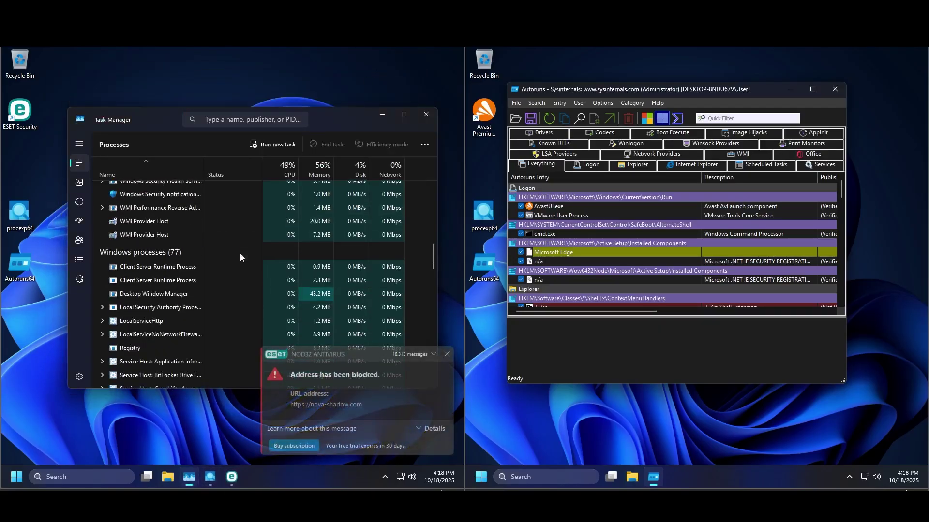
scroll(240, 253, up, 8)
scroll(240, 254, up, 10)
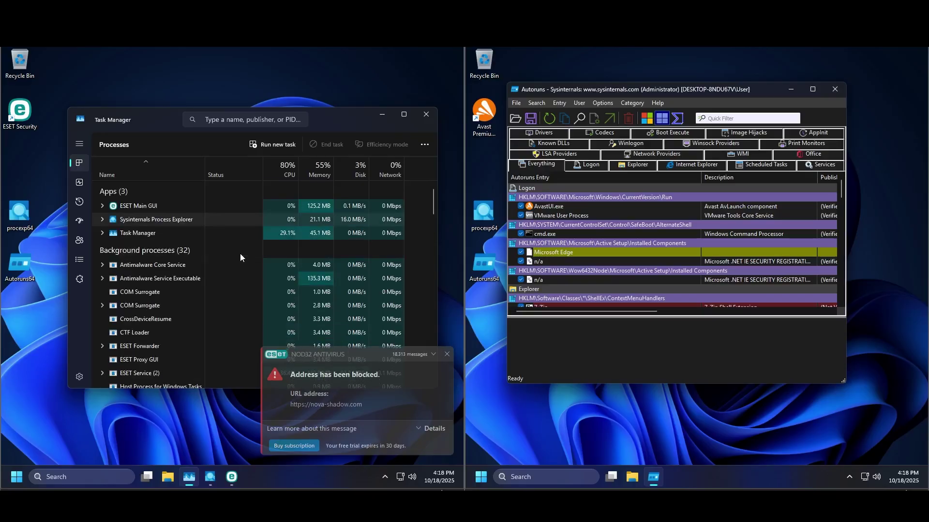
click(288, 167)
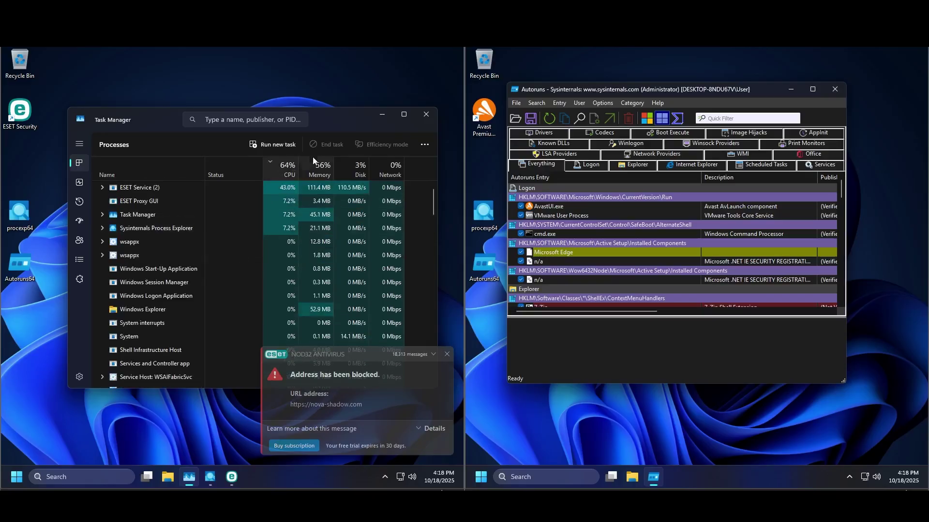
click(102, 190)
click(103, 187)
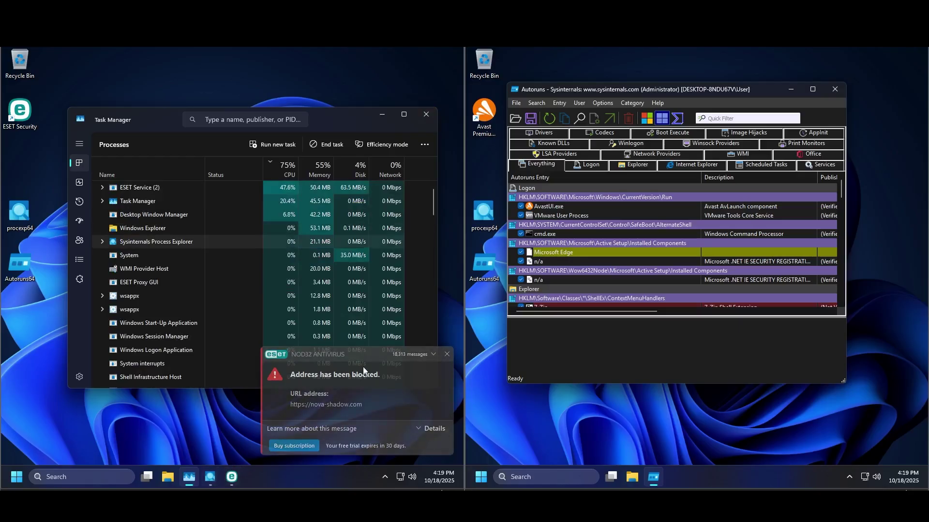
Step: Check the rest of the CPU-sorted process list and dismiss the ESET blocked-address notifications
scroll(193, 251, down, 10)
scroll(194, 250, down, 8)
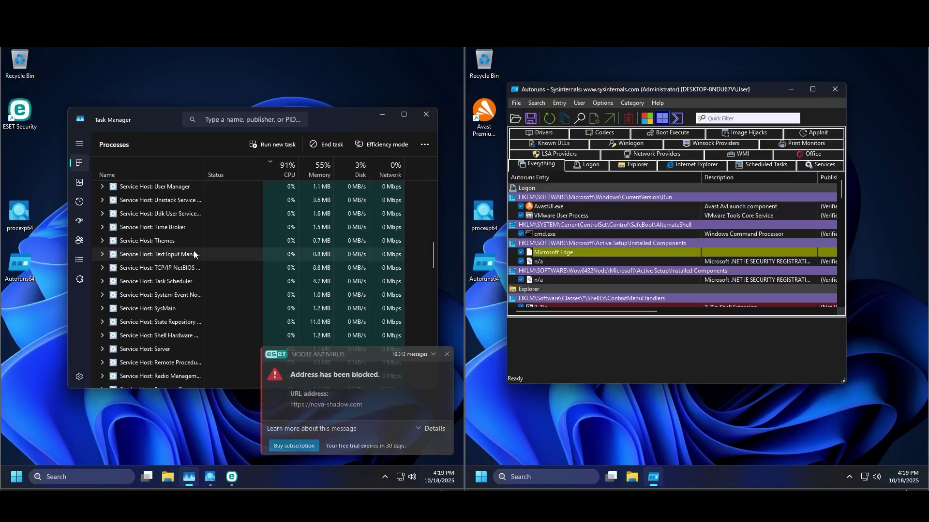
scroll(194, 251, up, 9)
scroll(194, 252, up, 10)
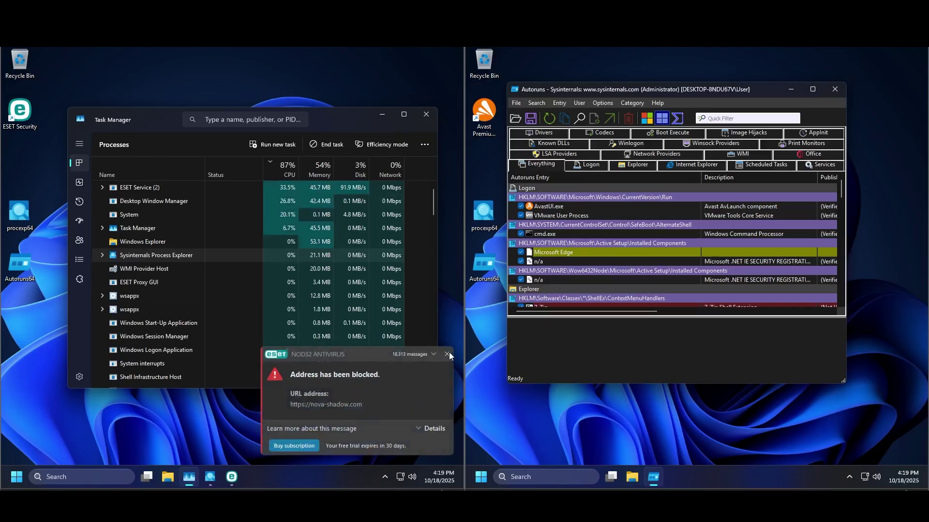
click(419, 356)
click(417, 375)
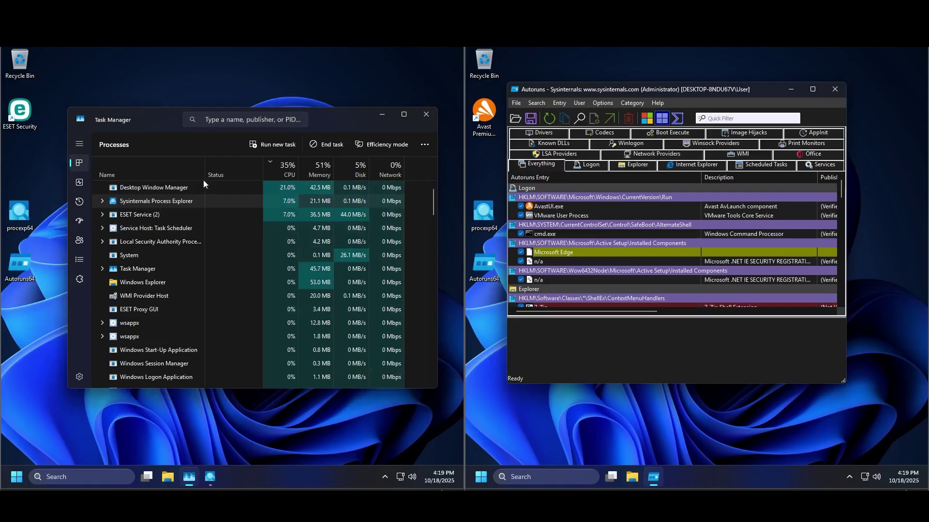
Step: Close Task Manager and Process Explorer on the ESET machine and Autoruns on the Avast machine
click(428, 115)
drag(362, 125, 140, 339)
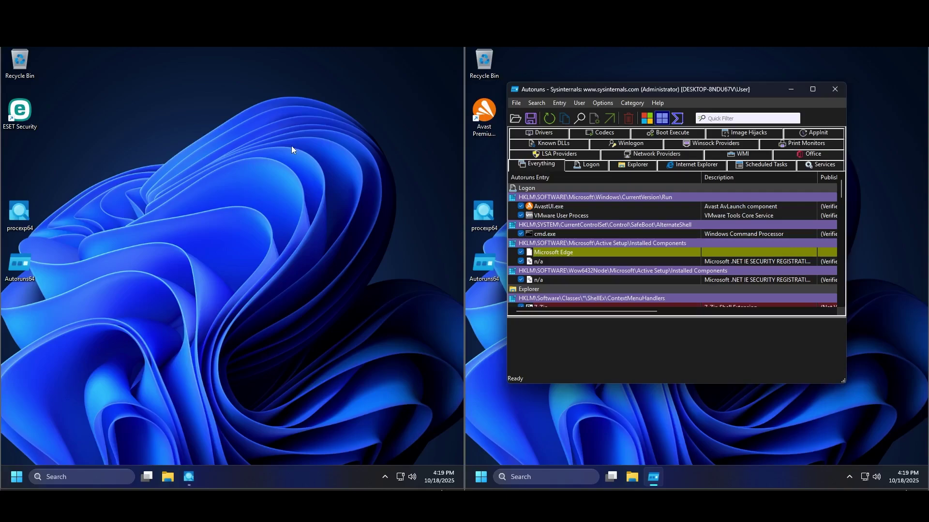
click(189, 477)
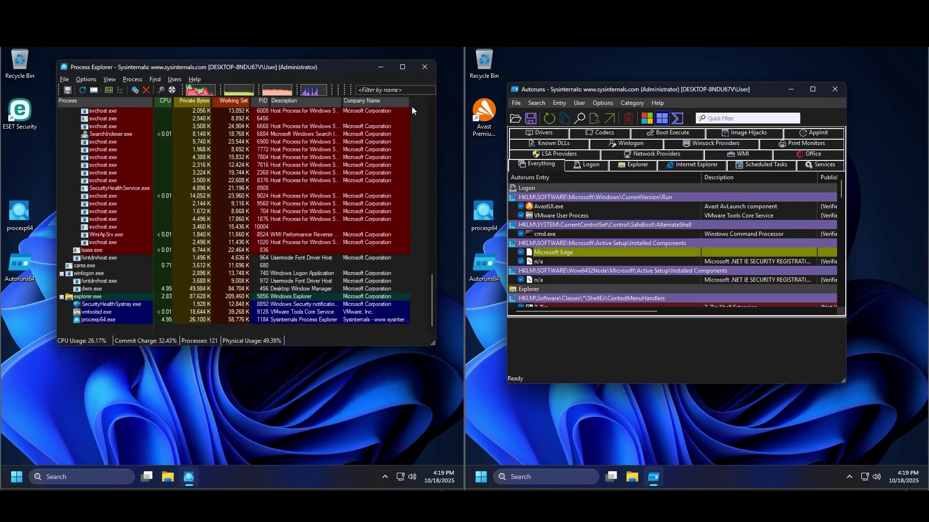
click(424, 67)
click(835, 89)
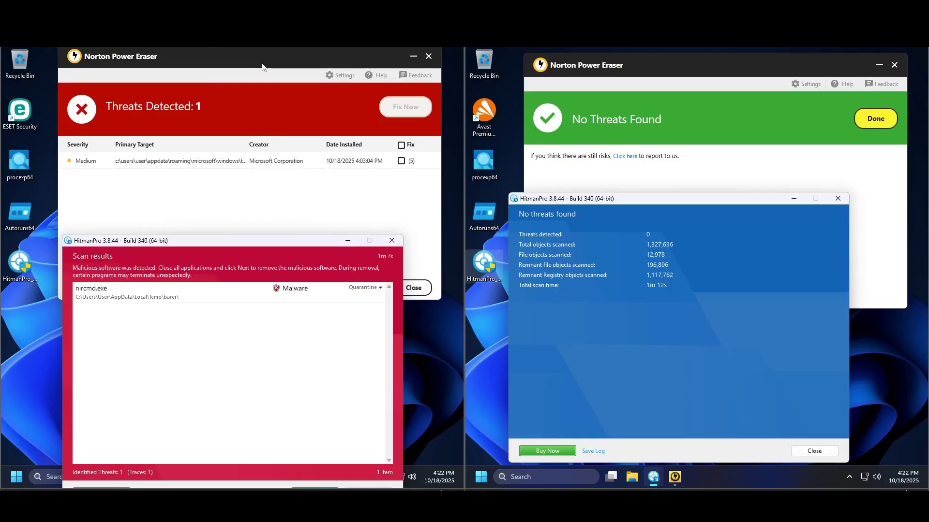
Step: Arrange the Norton Power Eraser and HitmanPro windows on the ESET machine to read both scan results
drag(262, 66, 283, 66)
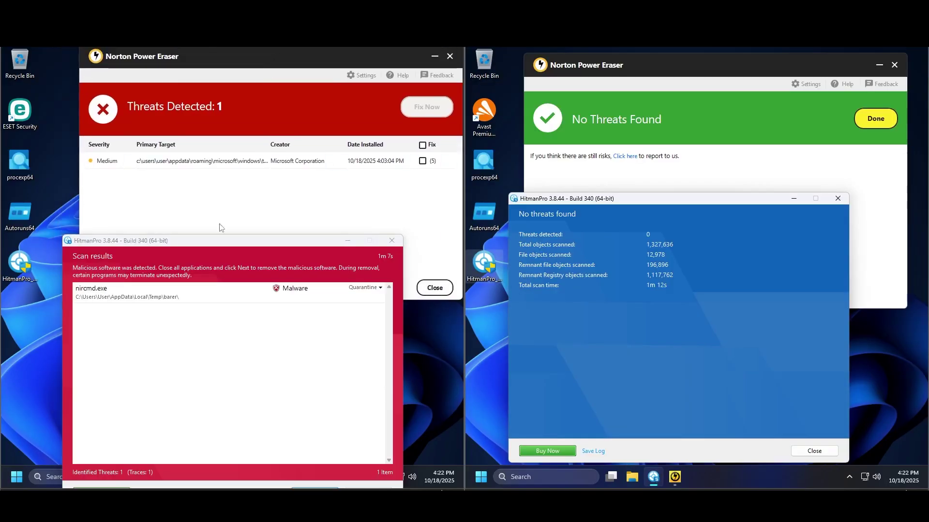
drag(249, 246, 267, 201)
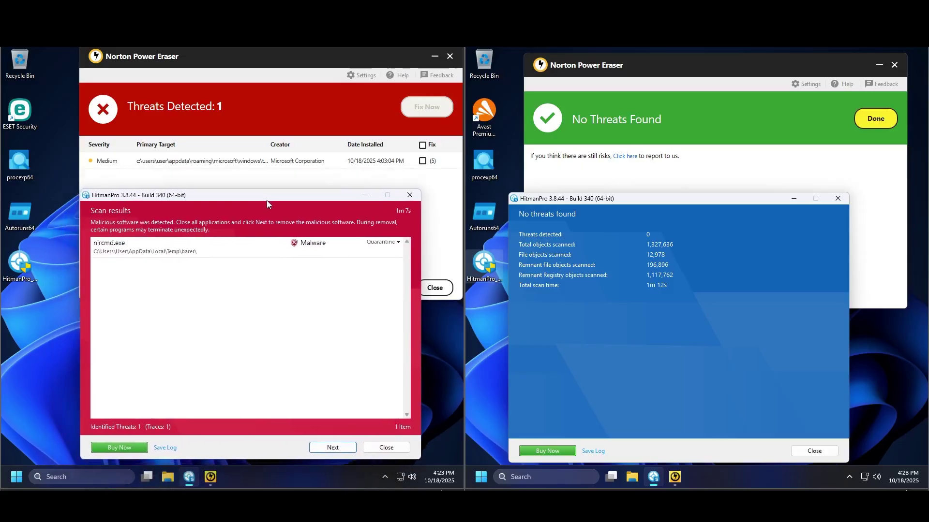
click(210, 111)
drag(269, 148, 214, 169)
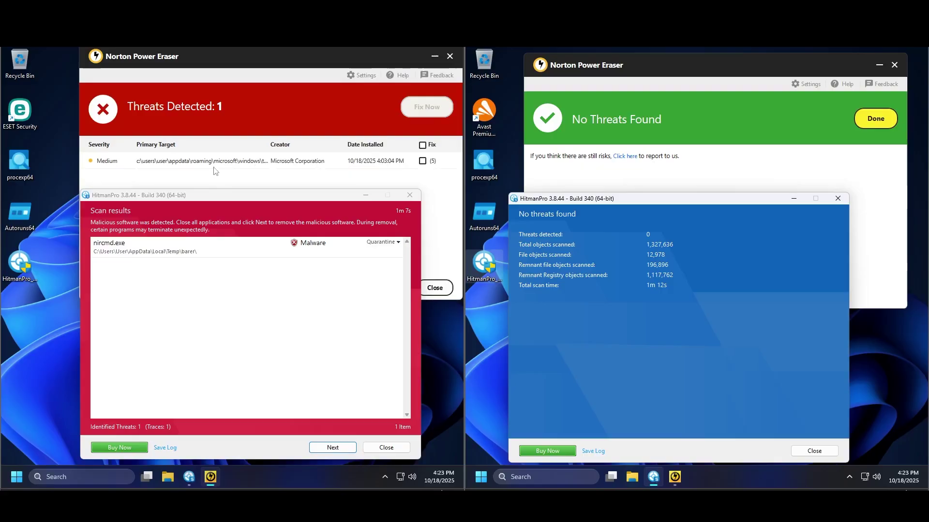
Step: Open the details of the medium-severity Norton Power Eraser detection, examine its listed locations, and inspect HitmanPro's nircmd.exe entry
click(214, 161)
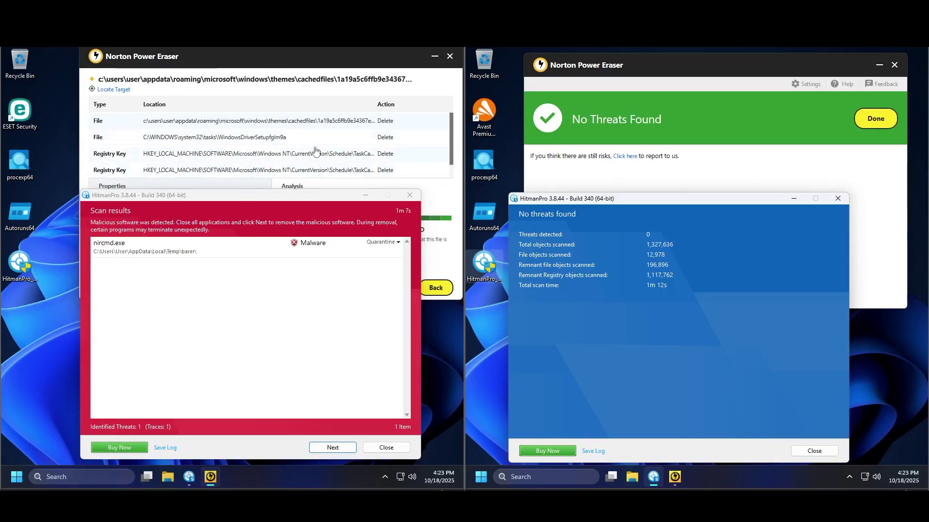
drag(270, 197, 241, 189)
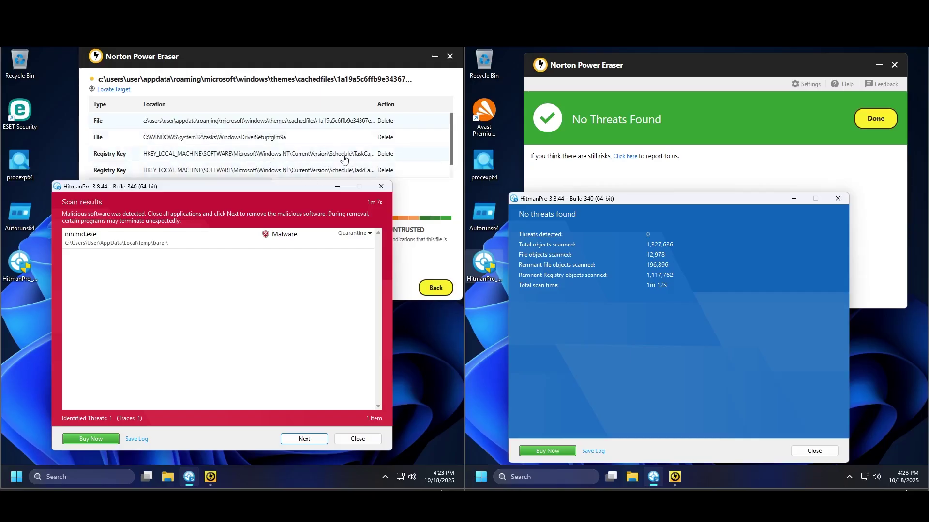
drag(450, 120, 448, 116)
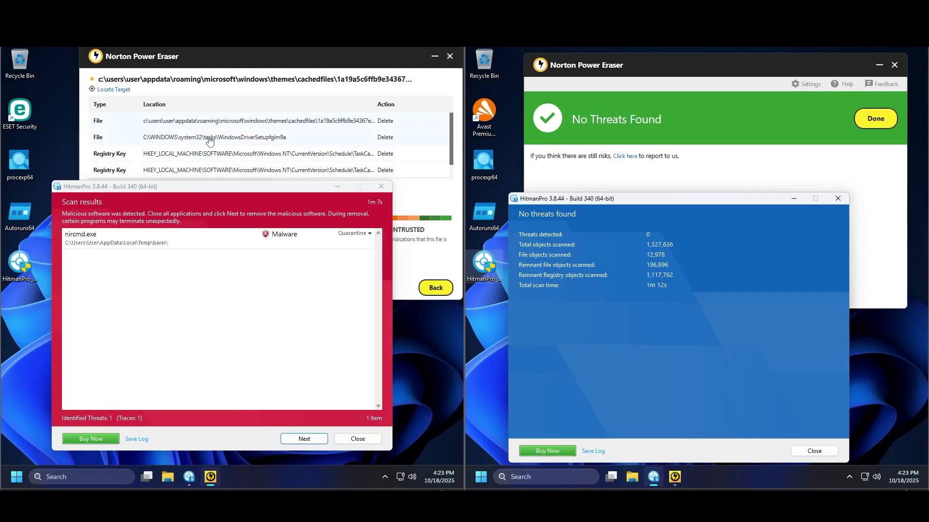
drag(204, 187, 263, 185)
click(178, 242)
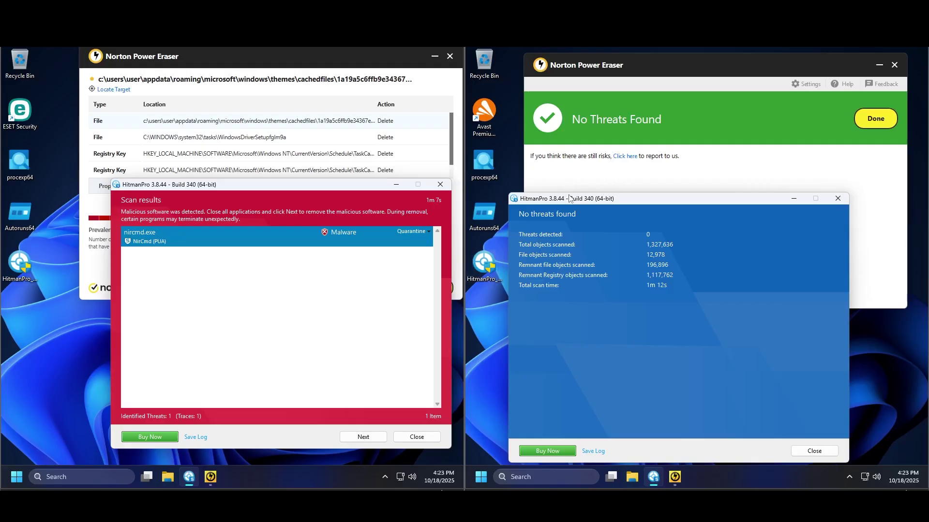
Step: Reposition the HitmanPro windows on both machines to compare the scan results, and check the ESET machine's hidden tray icons
drag(569, 199, 608, 194)
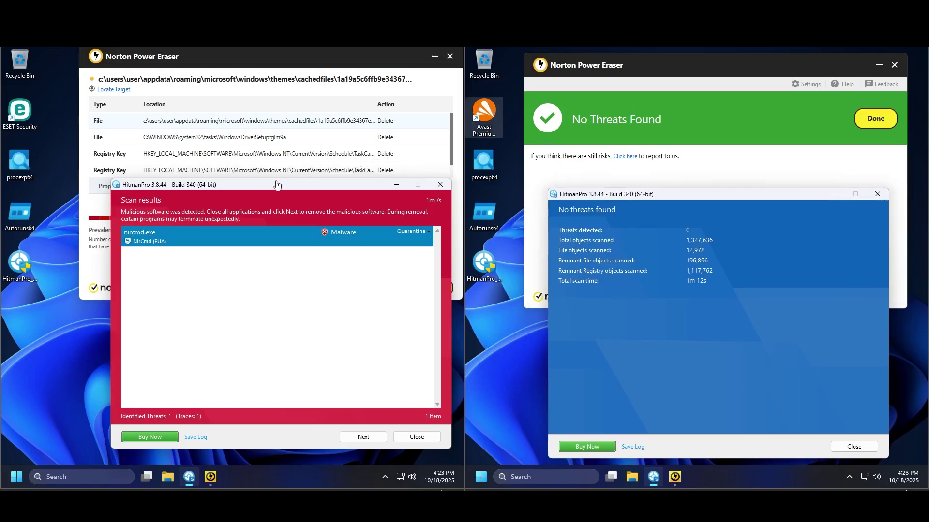
drag(275, 185, 238, 201)
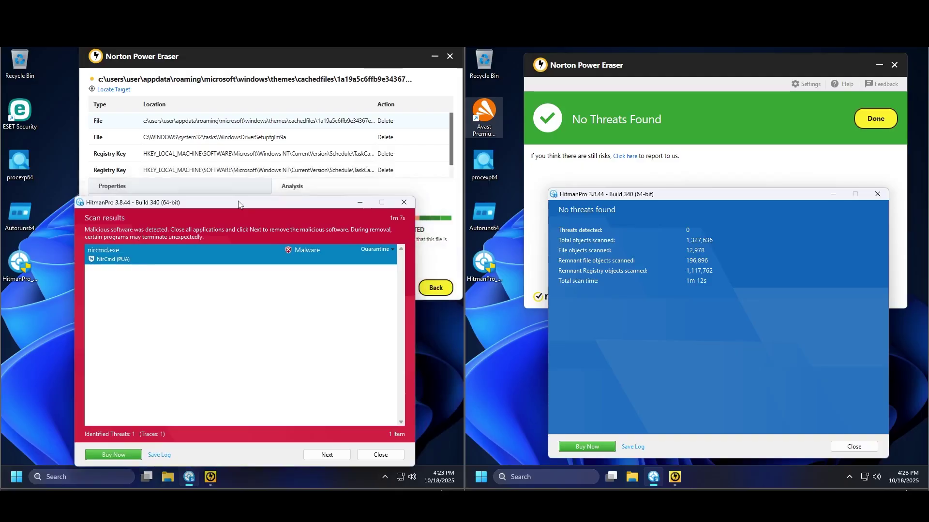
click(45, 145)
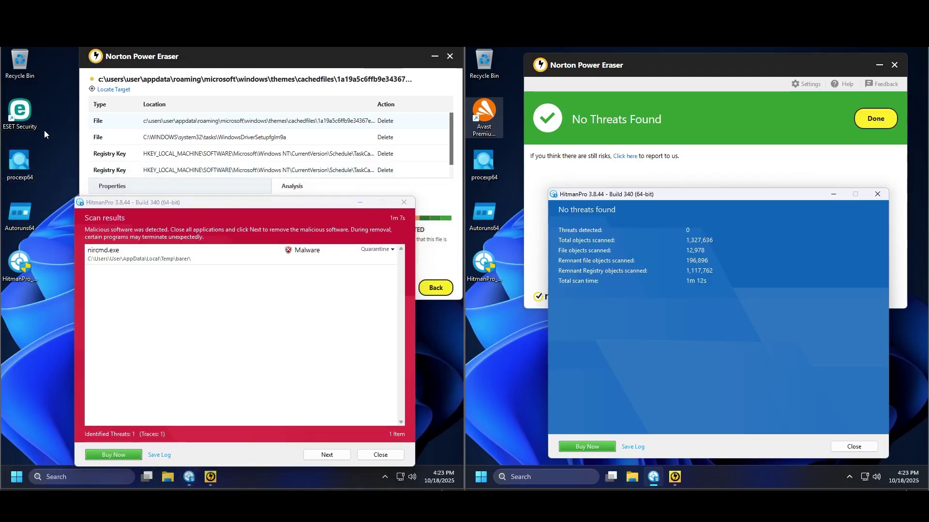
click(385, 477)
click(331, 321)
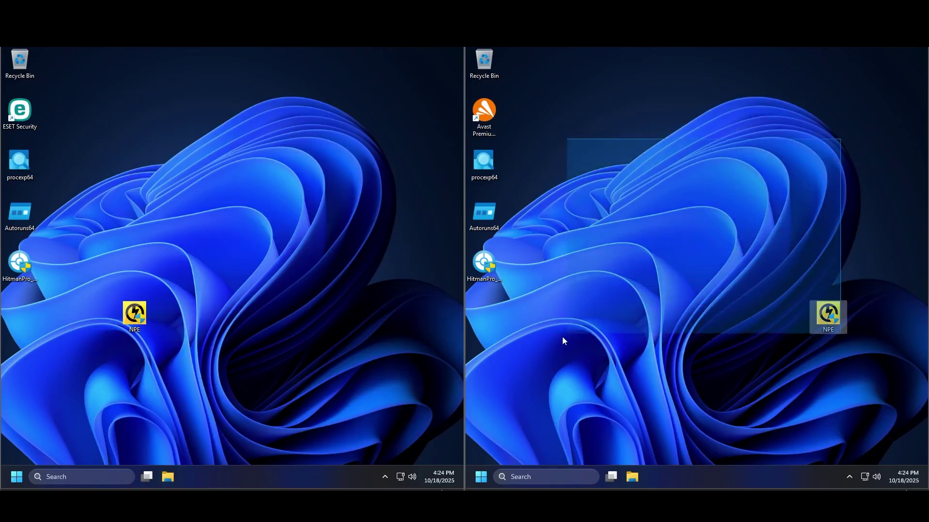
drag(562, 336, 903, 199)
drag(913, 166, 690, 422)
drag(191, 277, 37, 362)
click(360, 165)
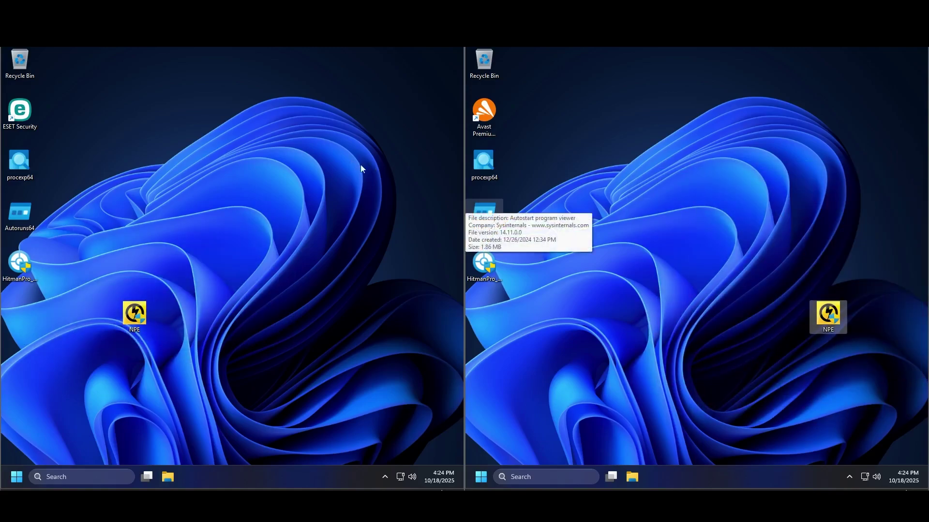
click(754, 257)
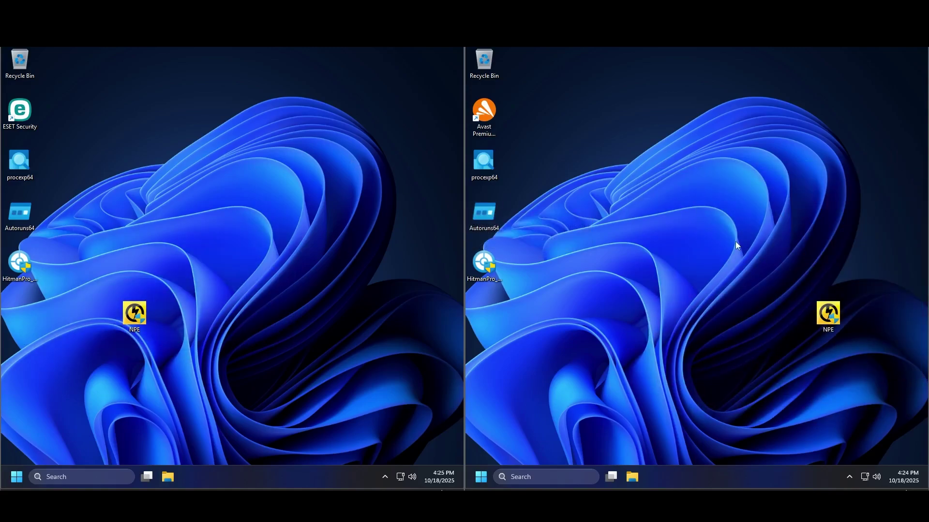